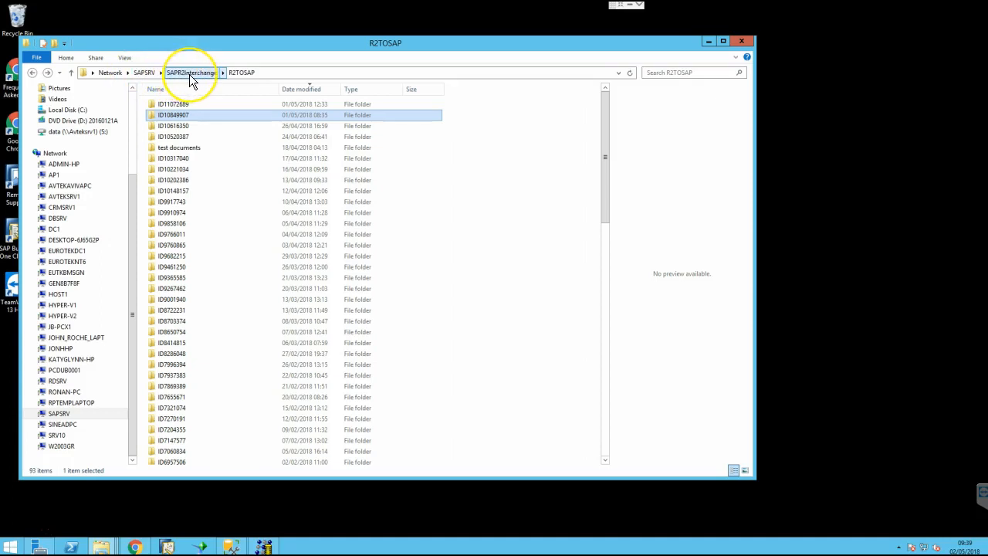
Open the R2TOSAP folder on the SAPSRV server's SAPR2Interchange share
left_click(239, 75)
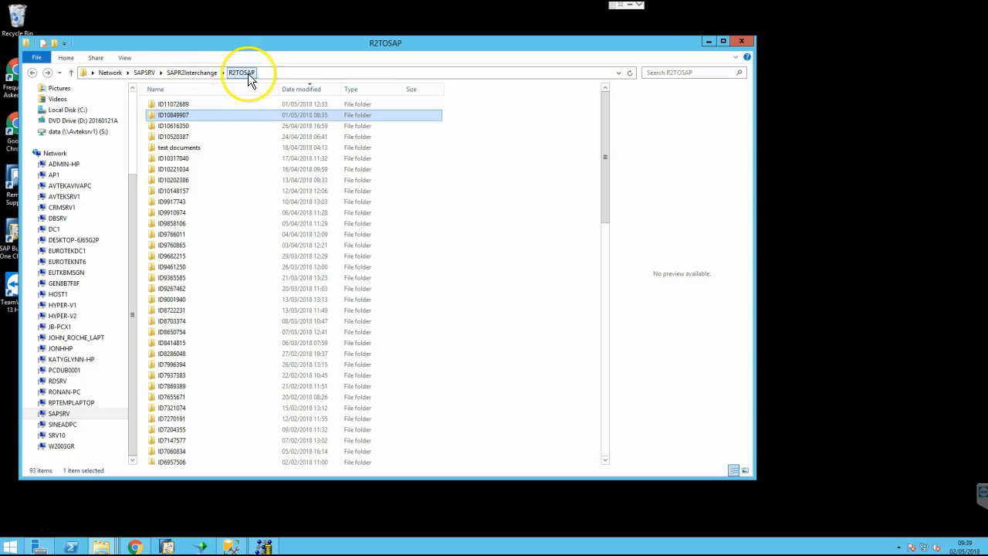
Go back through SAPR2Interchange into R2TOSAP and open batch folder ID10849907
left_click(202, 72)
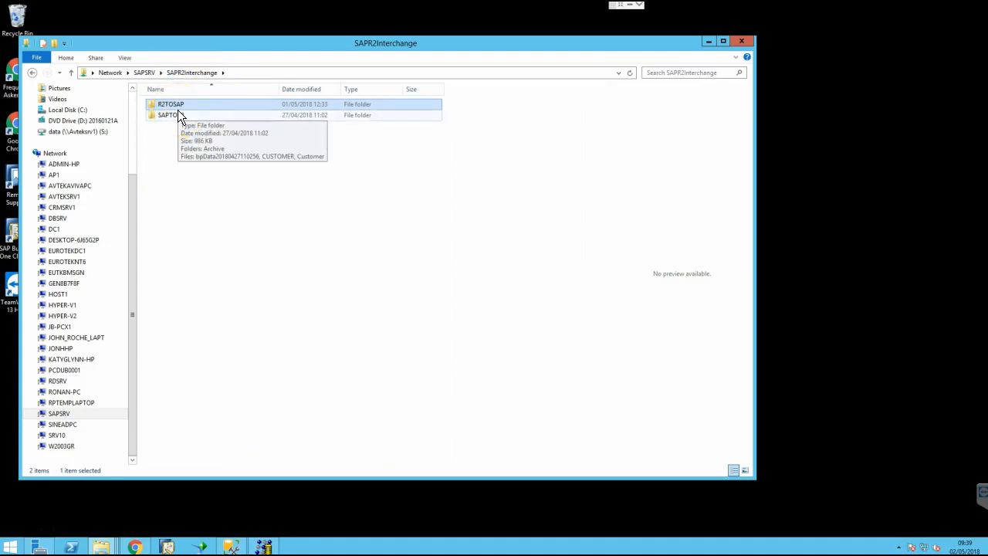
left_click(183, 108)
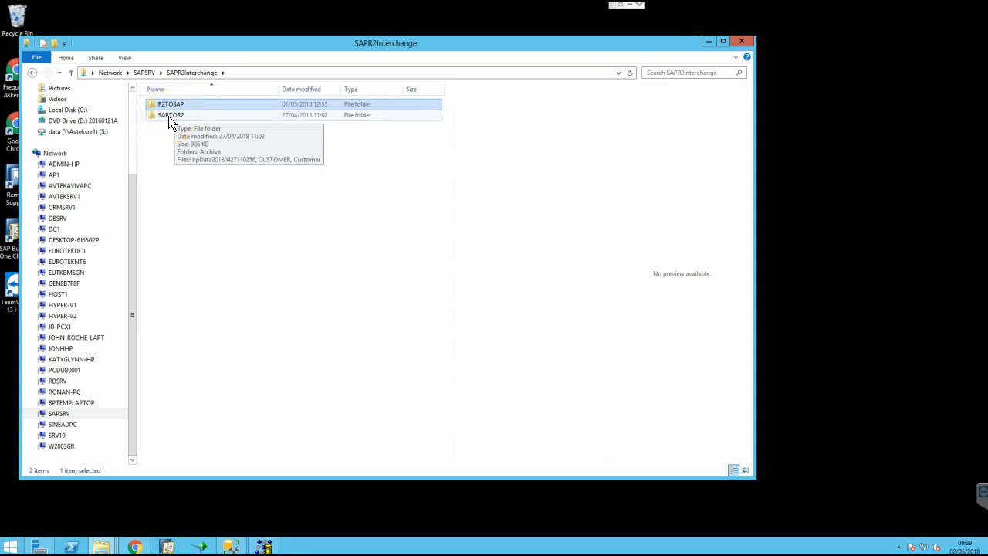
left_click(164, 115)
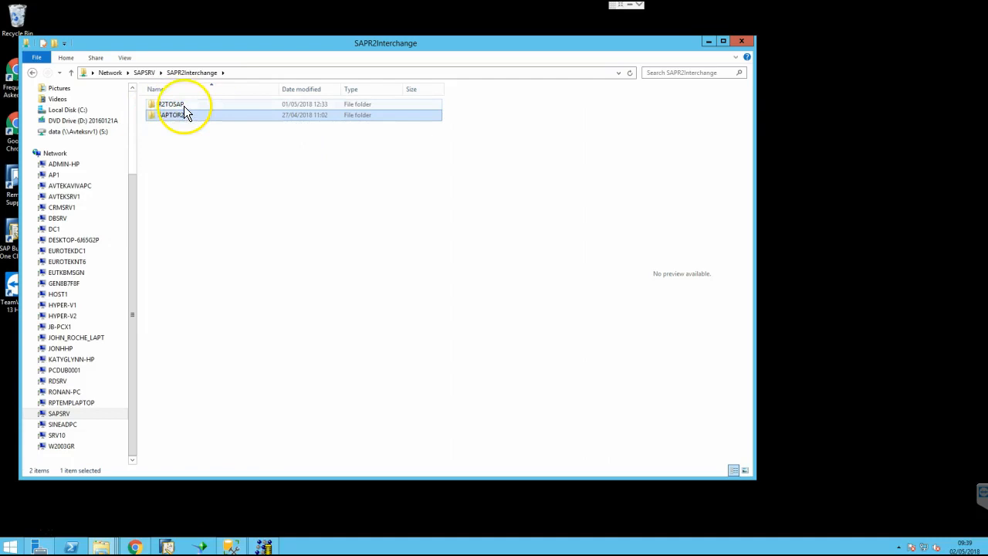
double_click(176, 105)
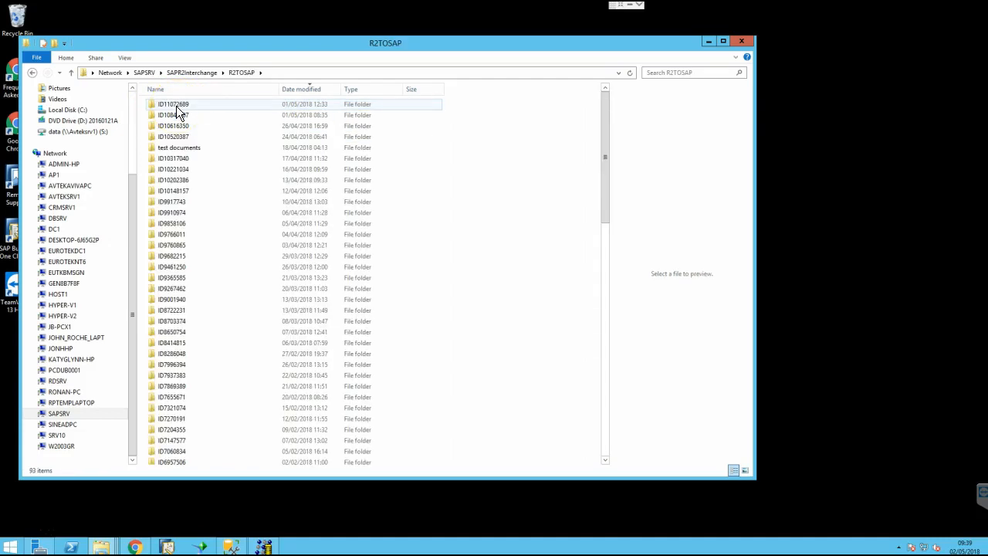
left_click(171, 114)
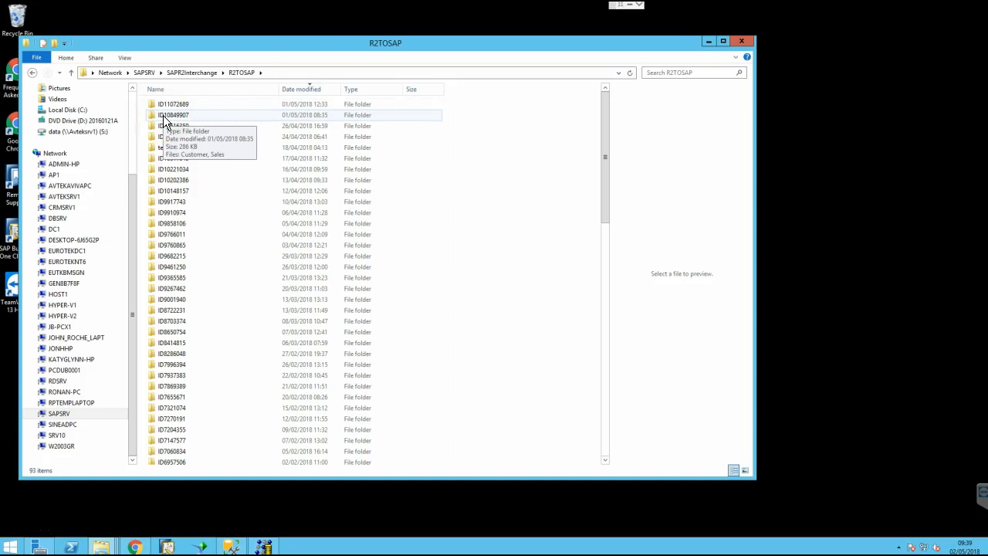
left_click(166, 118)
left_click(177, 119)
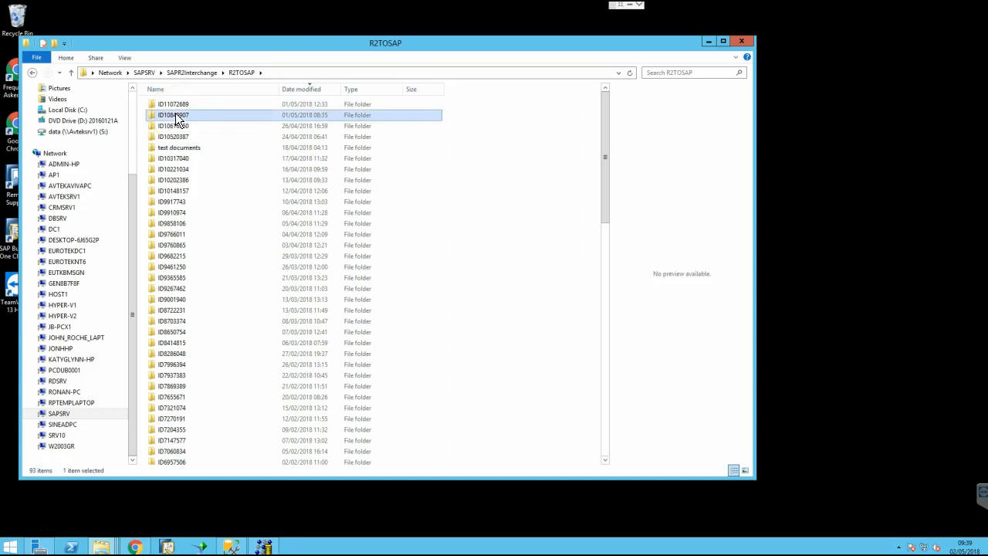
double_click(177, 117)
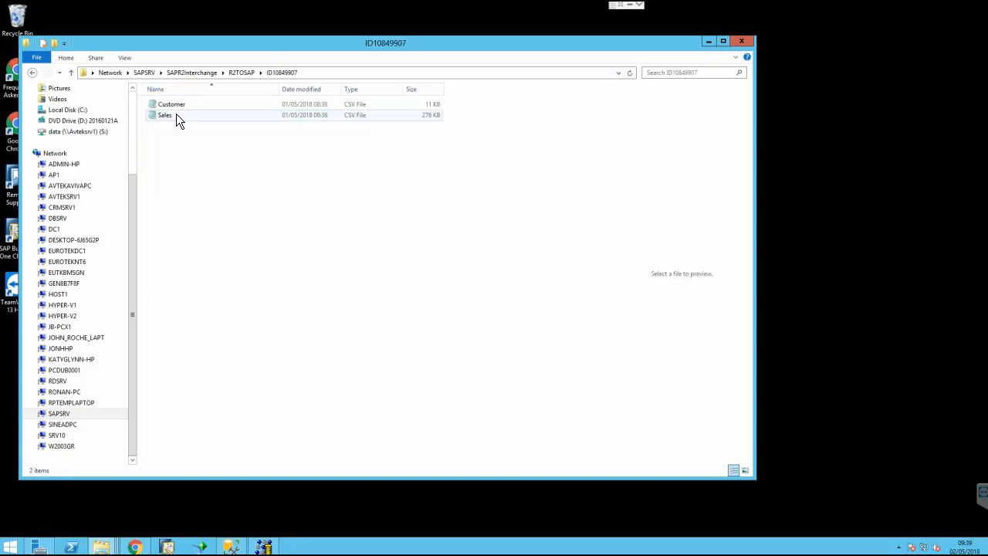
Select the folder name ID10849907 at the end of the address bar path
left_click(173, 124)
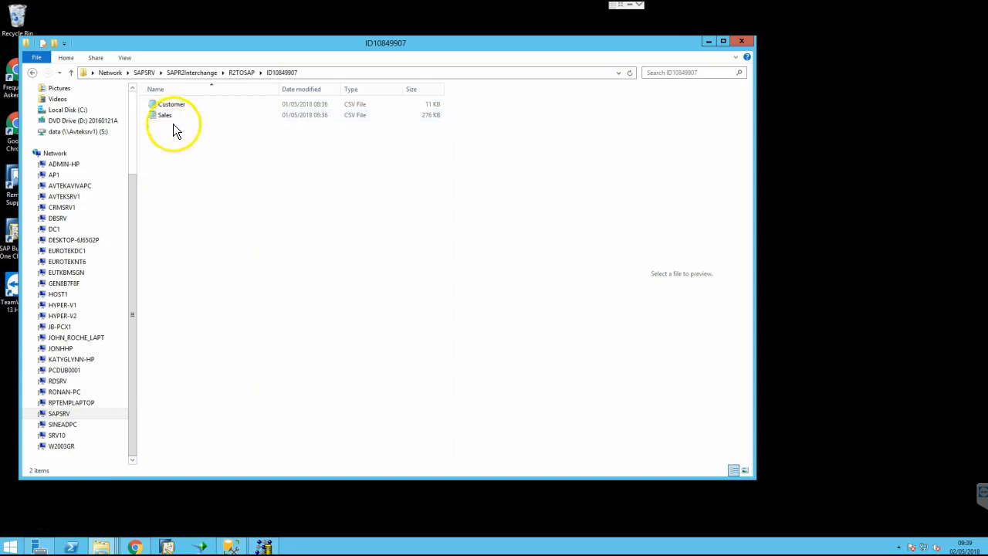
left_click(307, 72)
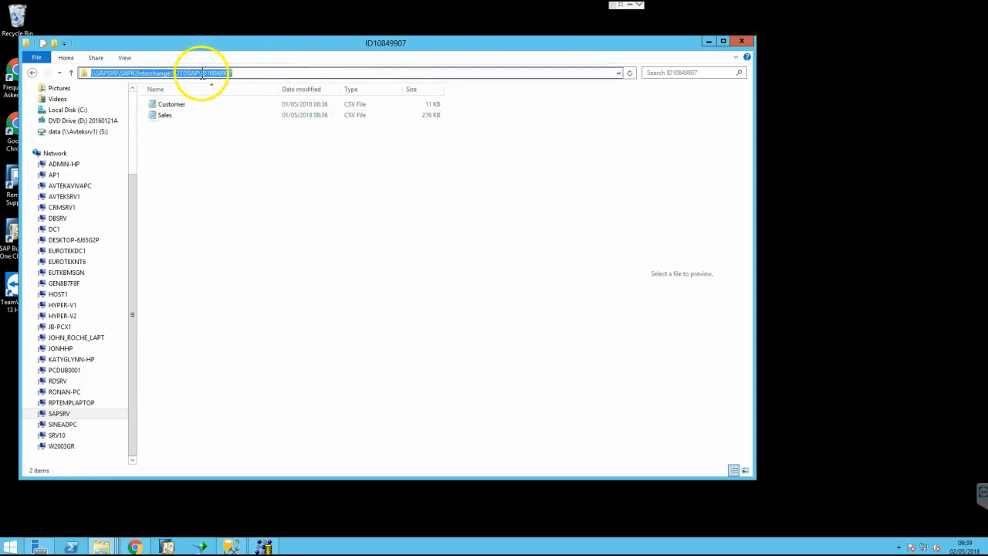
left_click_drag(203, 72, 237, 73)
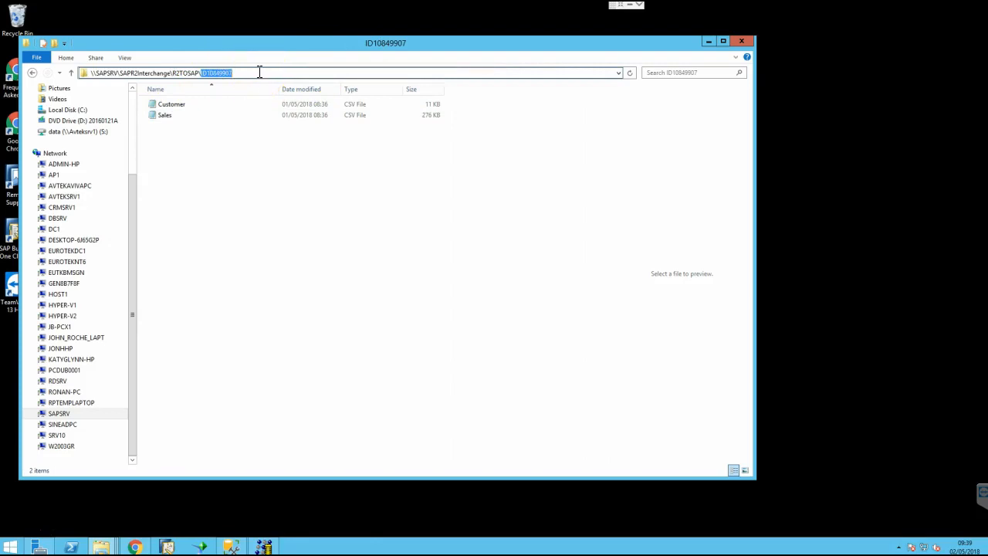
Launch Remote Desktop Connection from the Start screen and connect to the rdsrv server
left_click(10, 548)
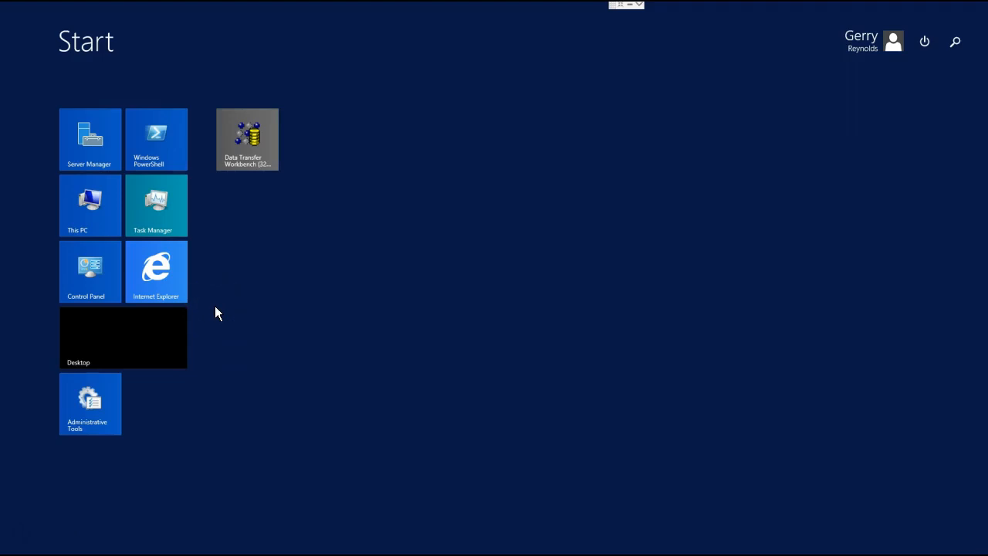
type("remote Desktop Connection")
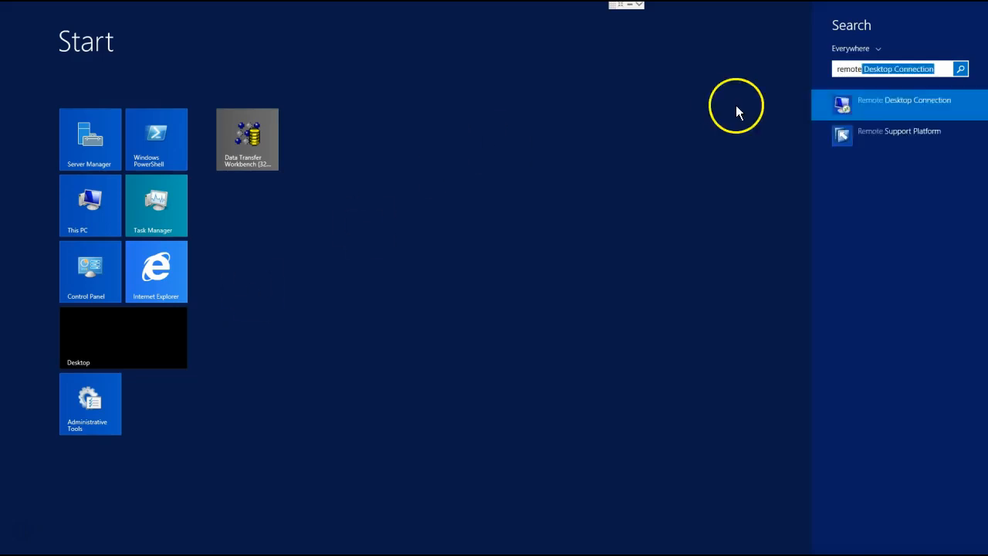
left_click(841, 110)
left_click(535, 220)
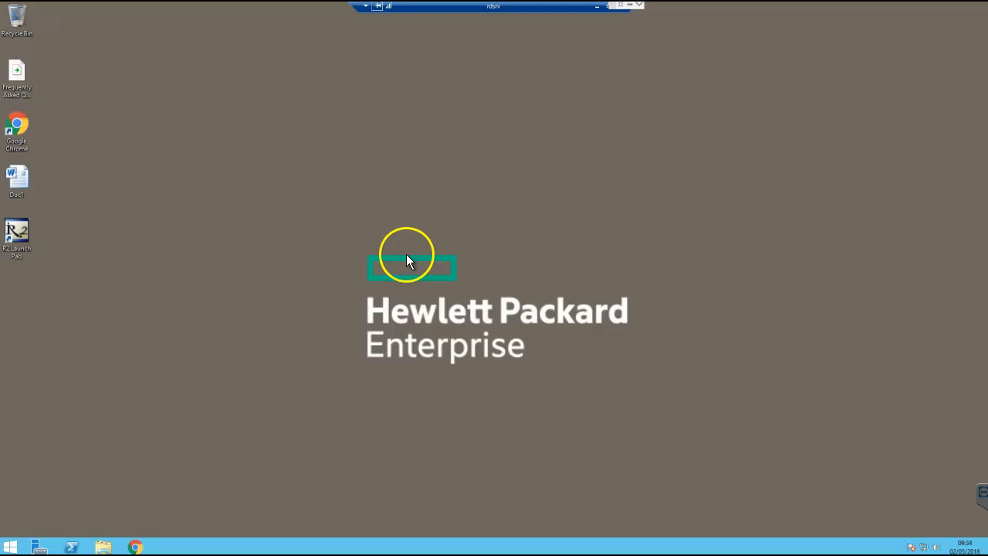
Start R2 Launch Pad and log in with the user name and password
double_click(16, 232)
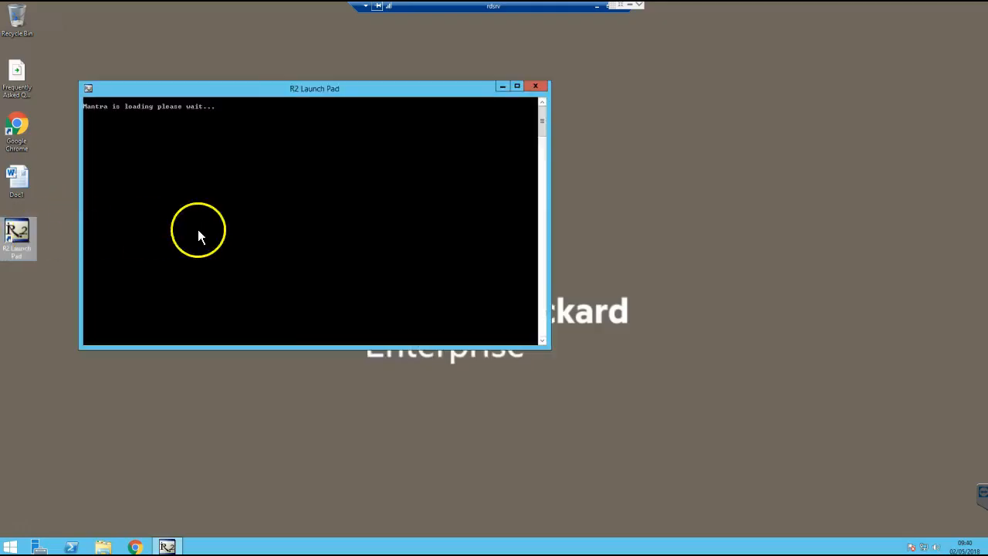
left_click(569, 325)
type("john")
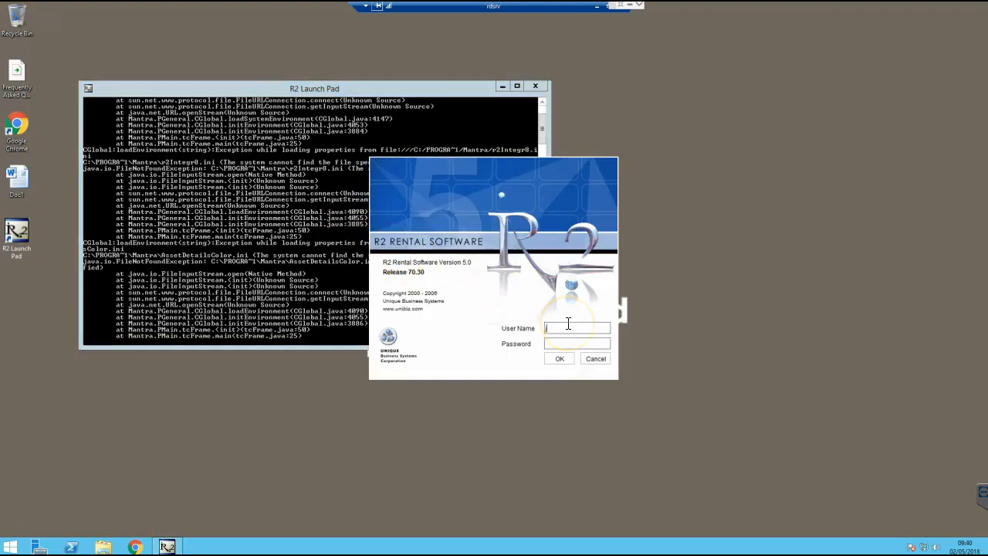
key("Tab")
type("*******")
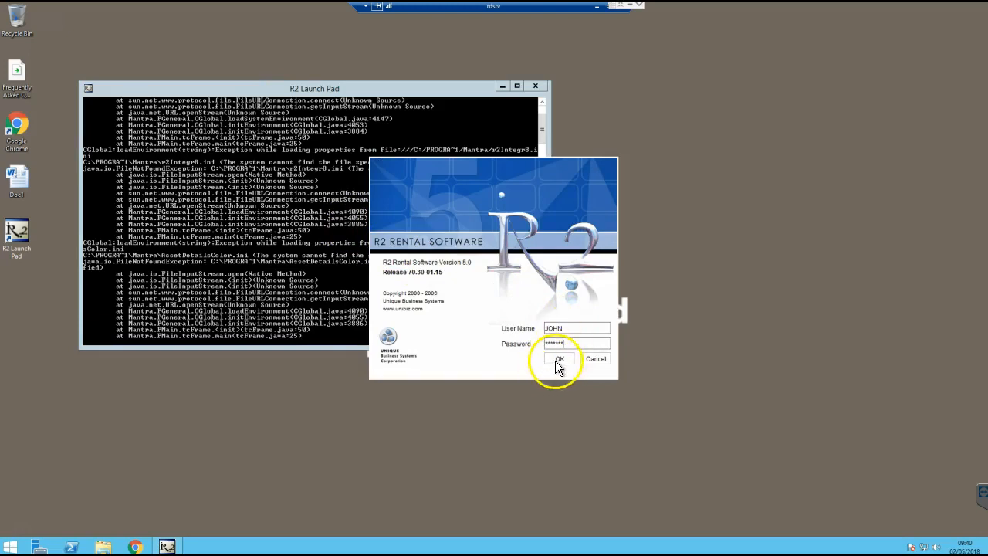
left_click(559, 359)
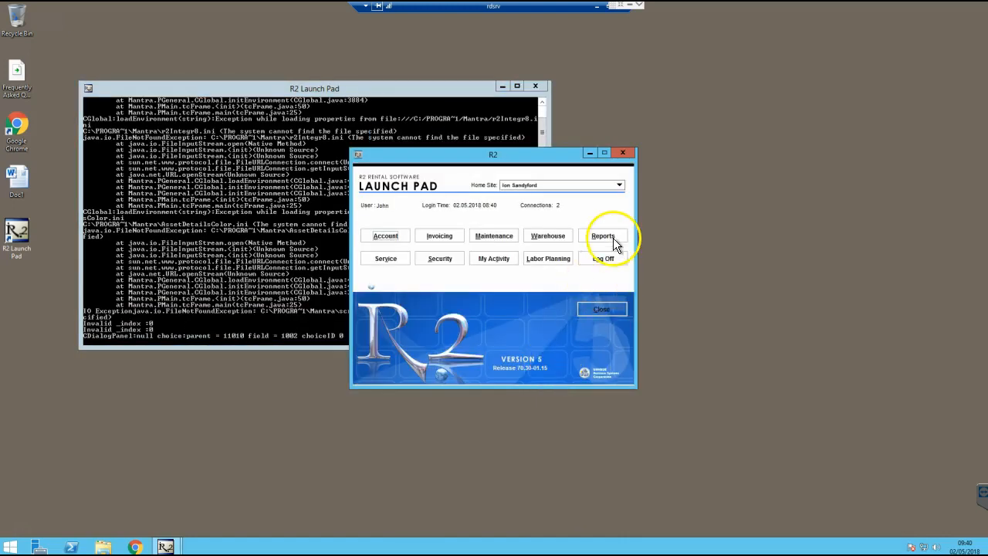
Open the INTEGRATION EXPORT report from the INTEGRATION category in the Report Wizard
left_click(611, 239)
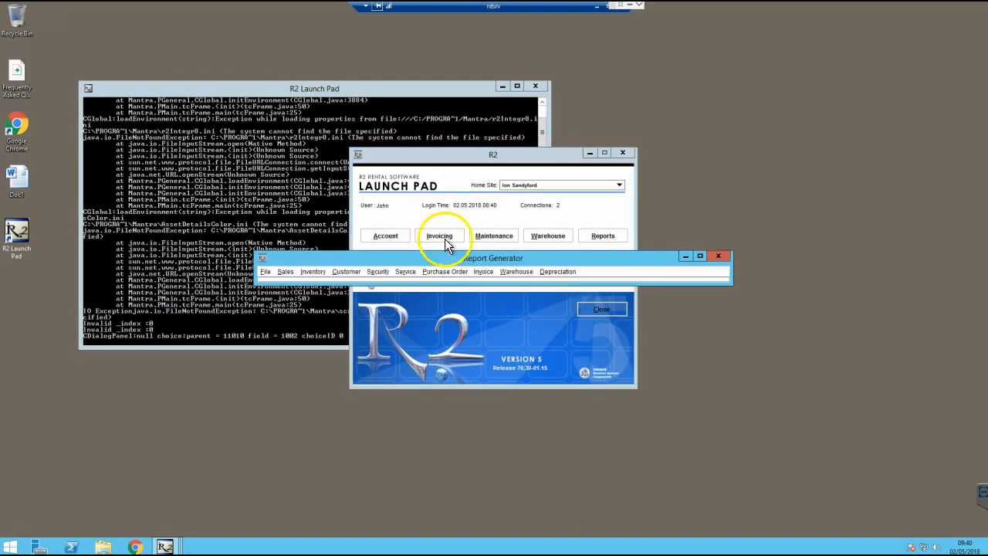
left_click(264, 272)
left_click(278, 294)
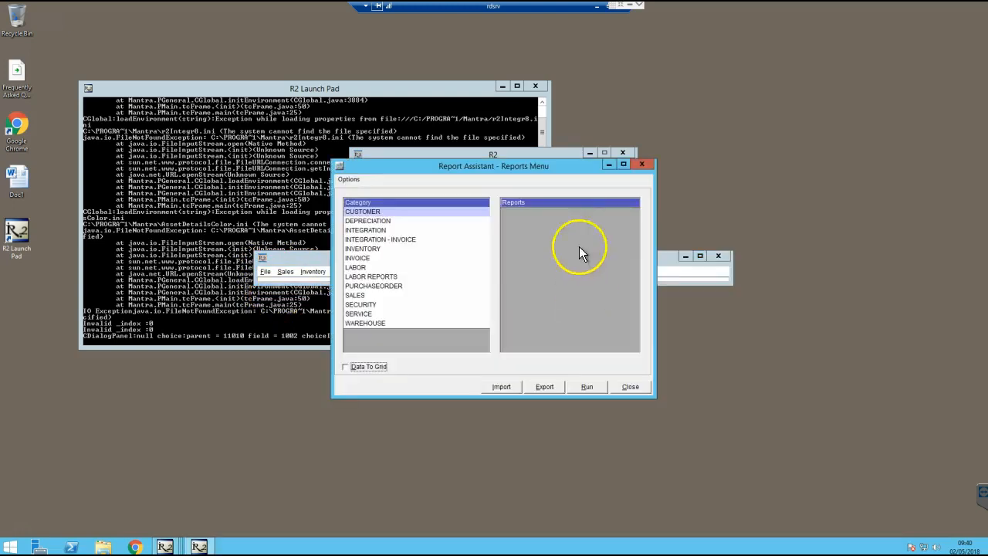
left_click(377, 230)
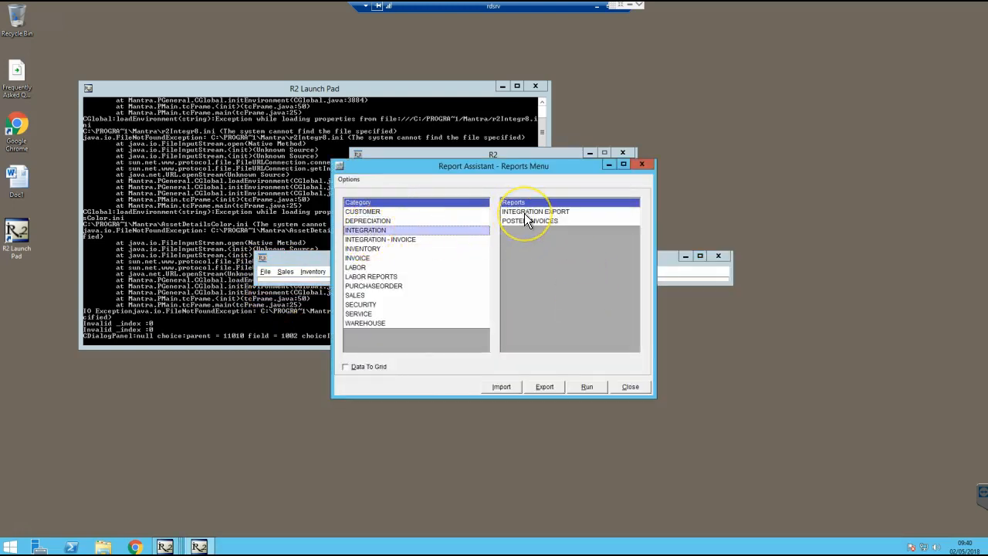
left_click(525, 212)
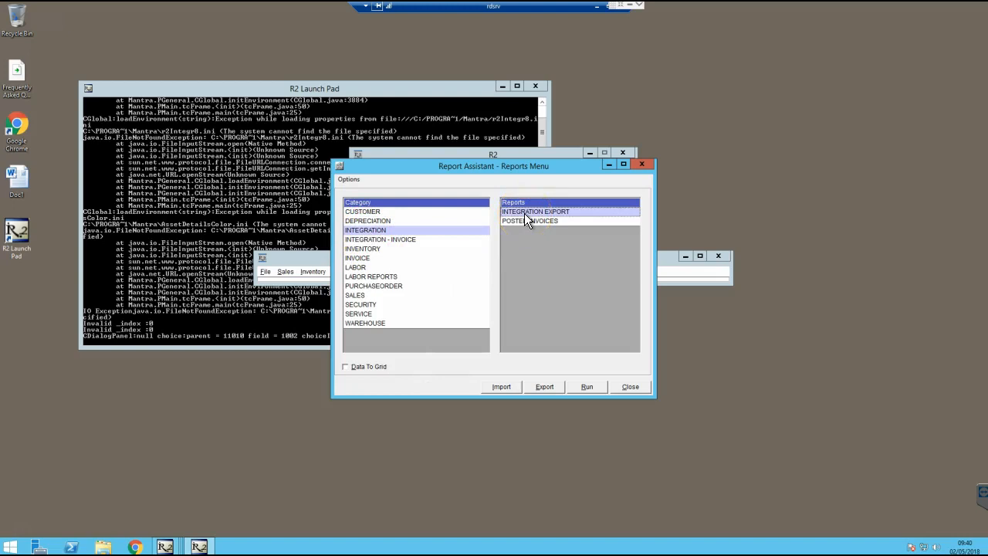
left_click(587, 387)
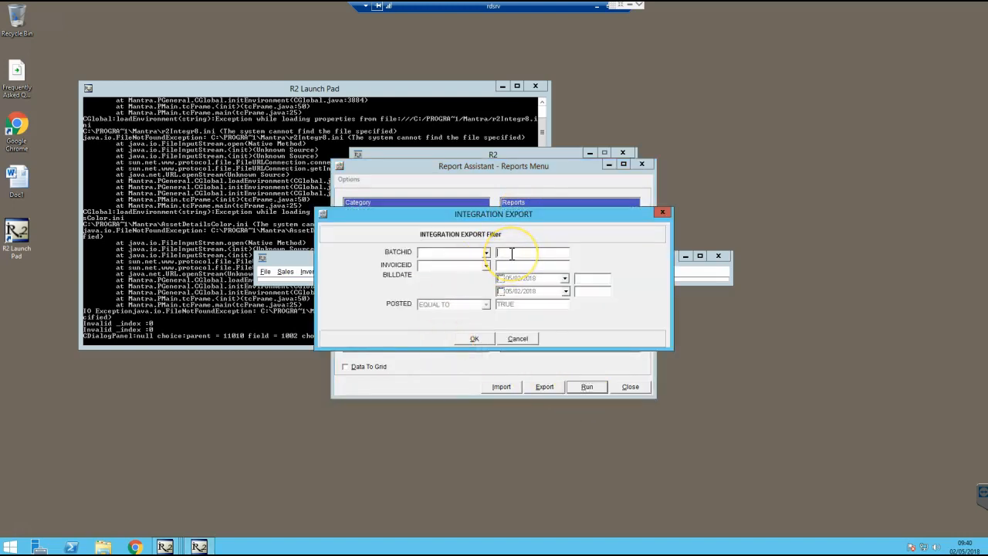
Paste into the BATCHID field, then minimise the remote session to reach local File Explorer
right_click(518, 254)
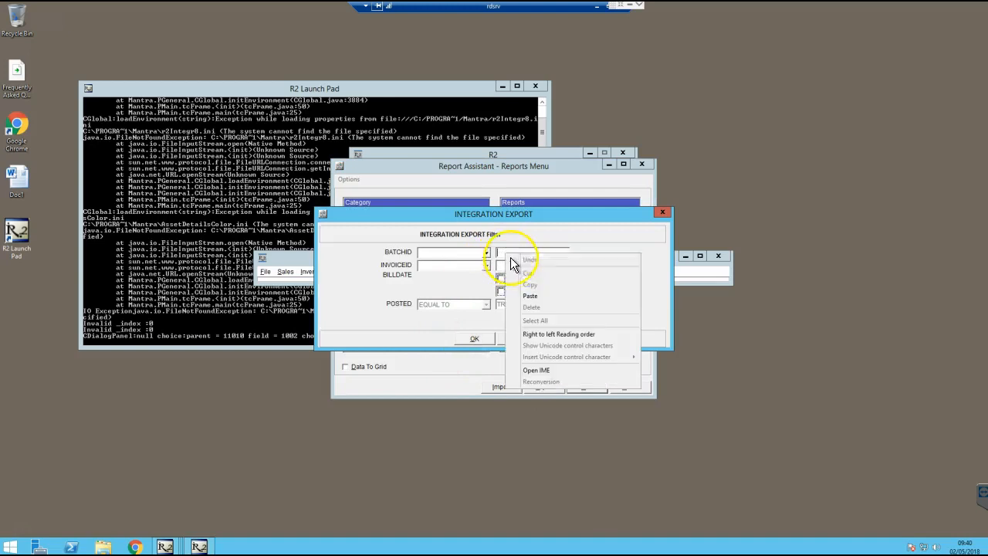
left_click(532, 297)
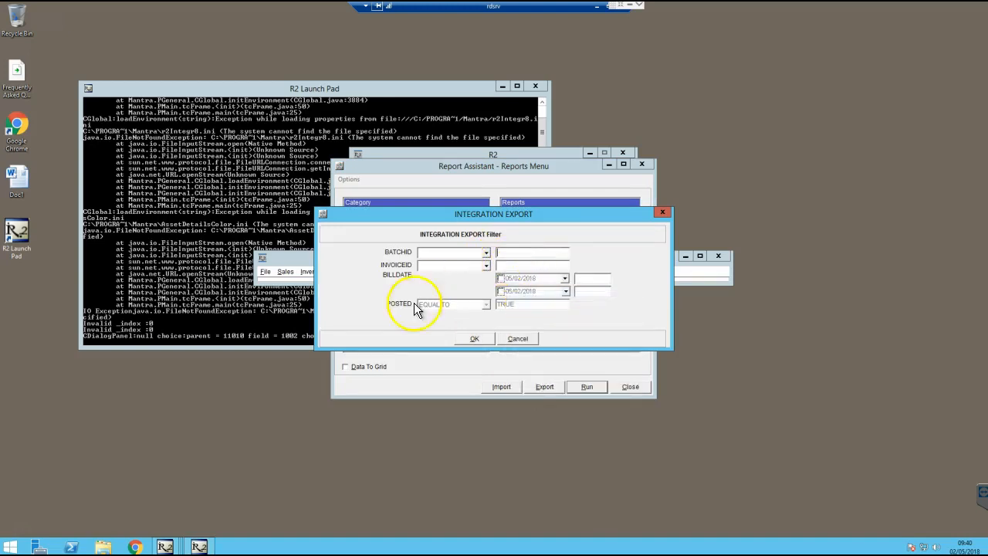
left_click(597, 7)
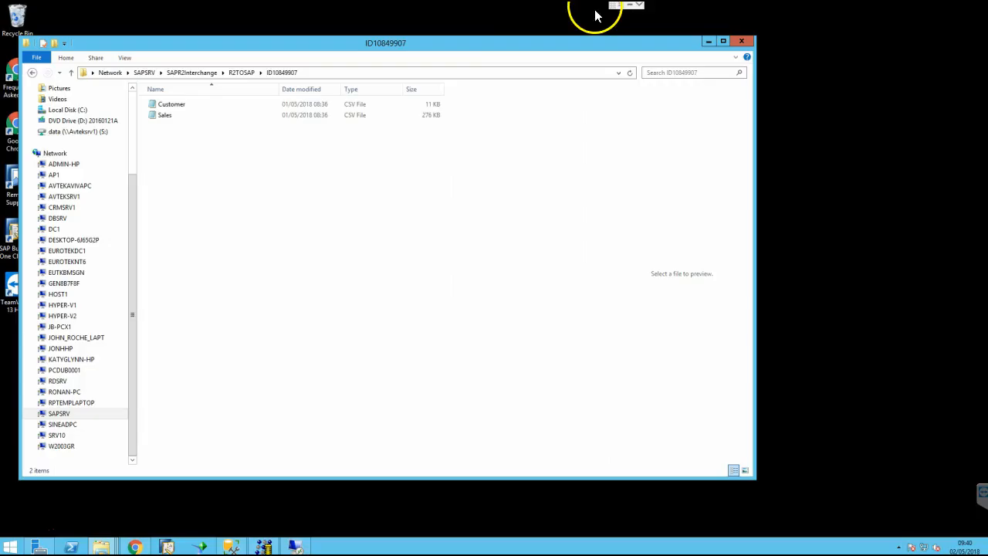
Copy the folder name ID10849907 from the Explorer address bar
right_click(291, 76)
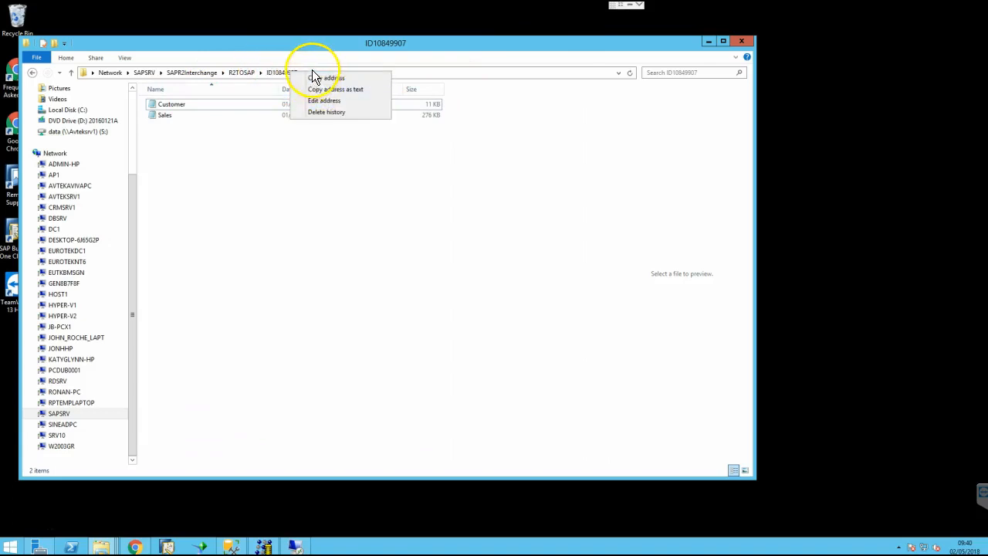
left_click(422, 71)
left_click(422, 71)
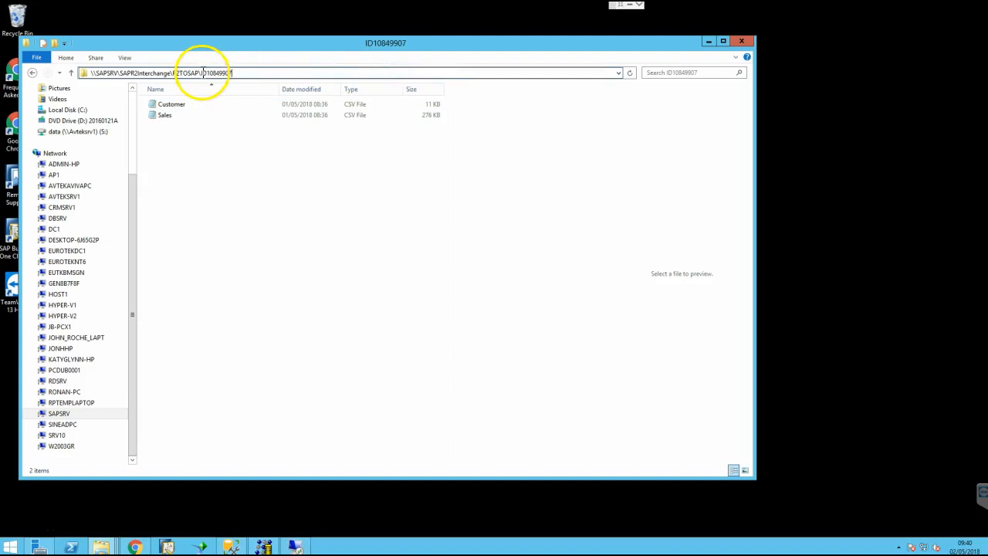
left_click_drag(204, 73, 230, 73)
right_click(214, 73)
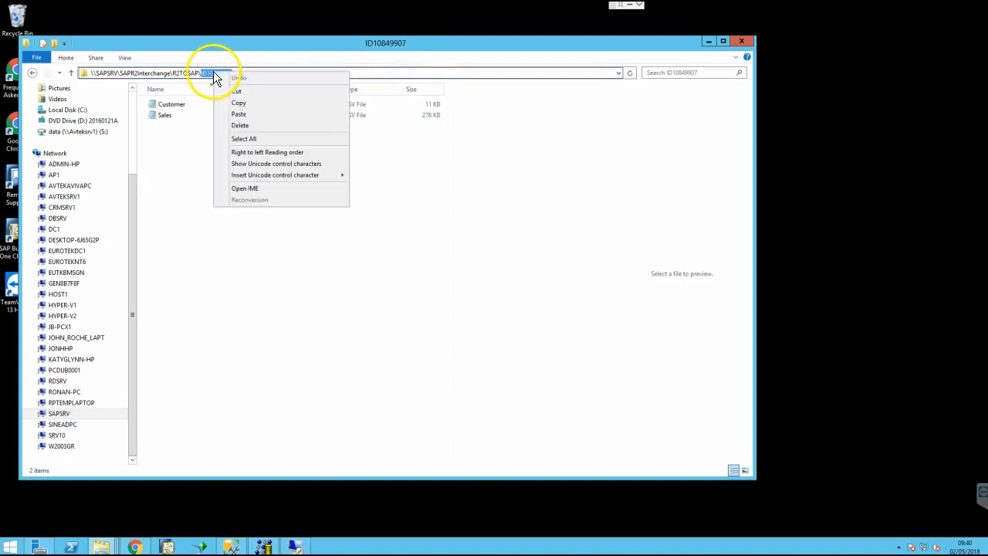
left_click(238, 105)
Return to the remote session's R2 Rental Software window
left_click(616, 4)
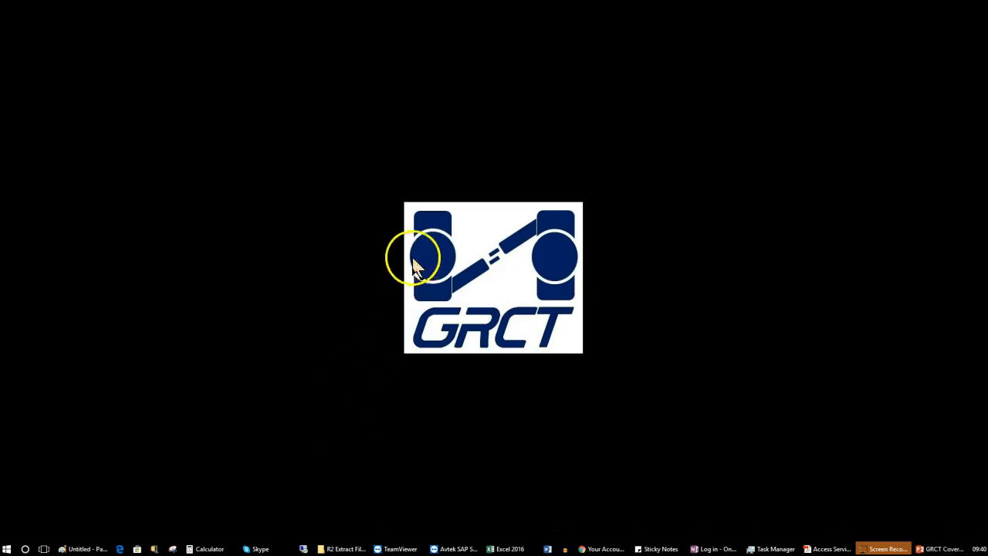
key("alt+Tab")
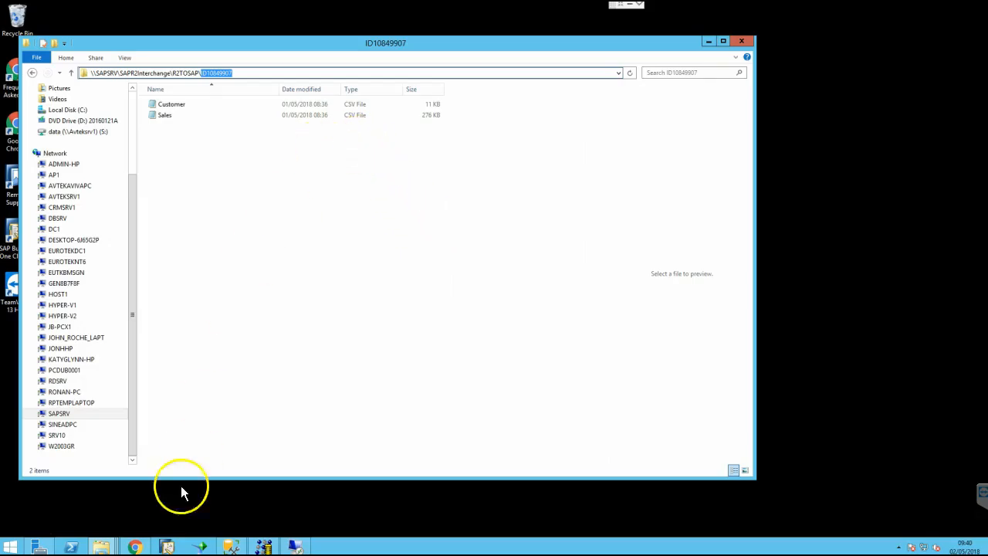
left_click(300, 547)
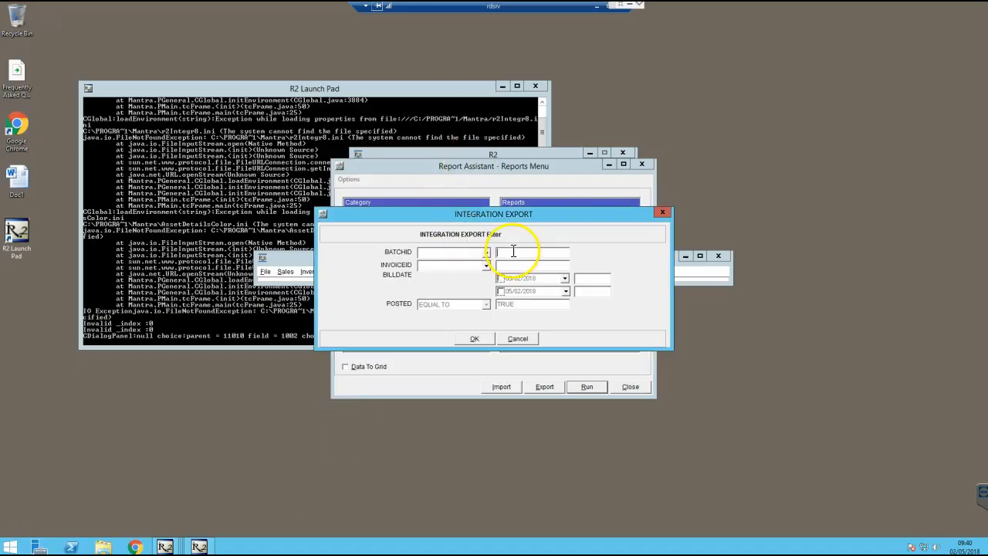
Preview the report filtered by BATCHID EQUAL TO ID10849907, close it, and turn on Data To Grid
right_click(509, 252)
left_click(541, 296)
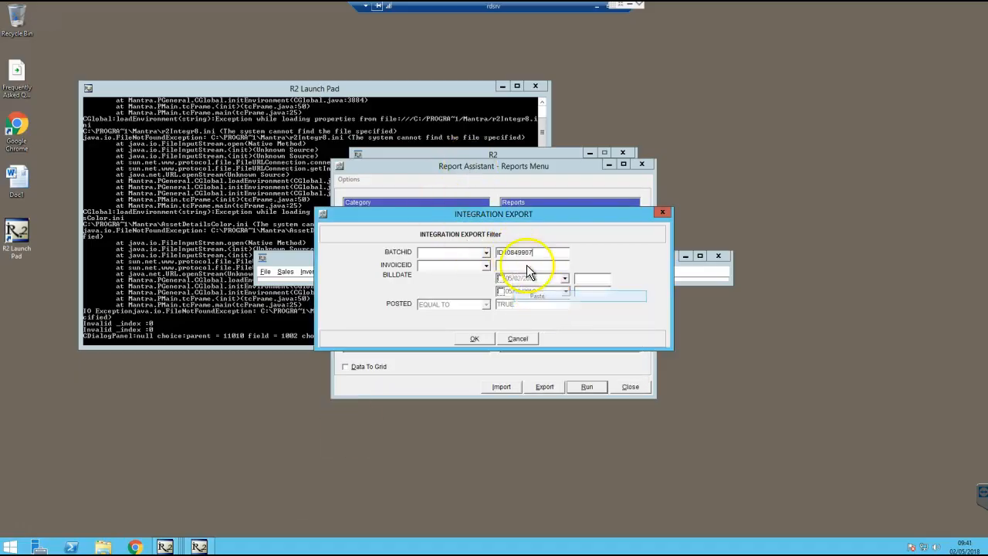
left_click(485, 252)
left_click(450, 279)
left_click(468, 338)
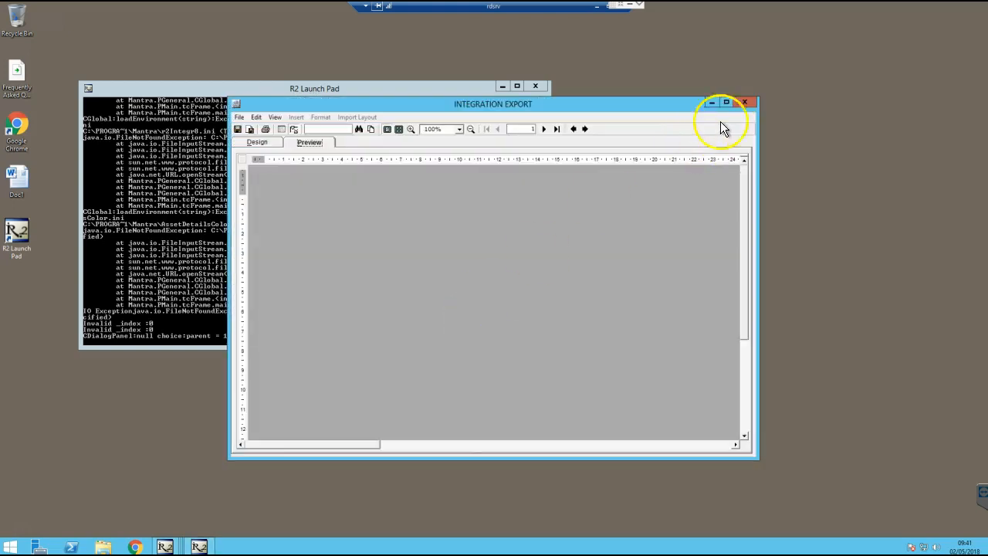
left_click(748, 101)
left_click(345, 367)
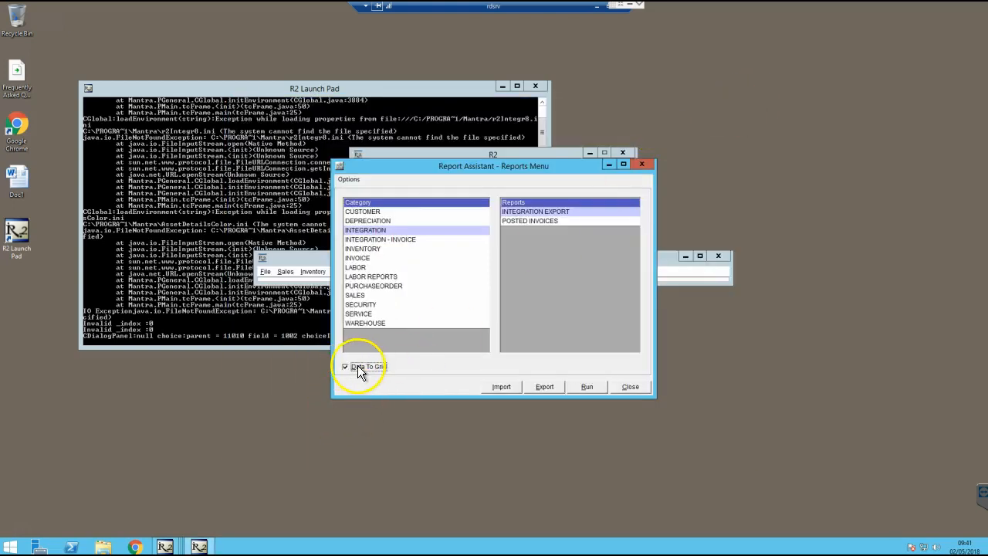
Rerun INTEGRATION EXPORT with BATCHID EQUAL TO ID10849907 to get the grid results
left_click(589, 386)
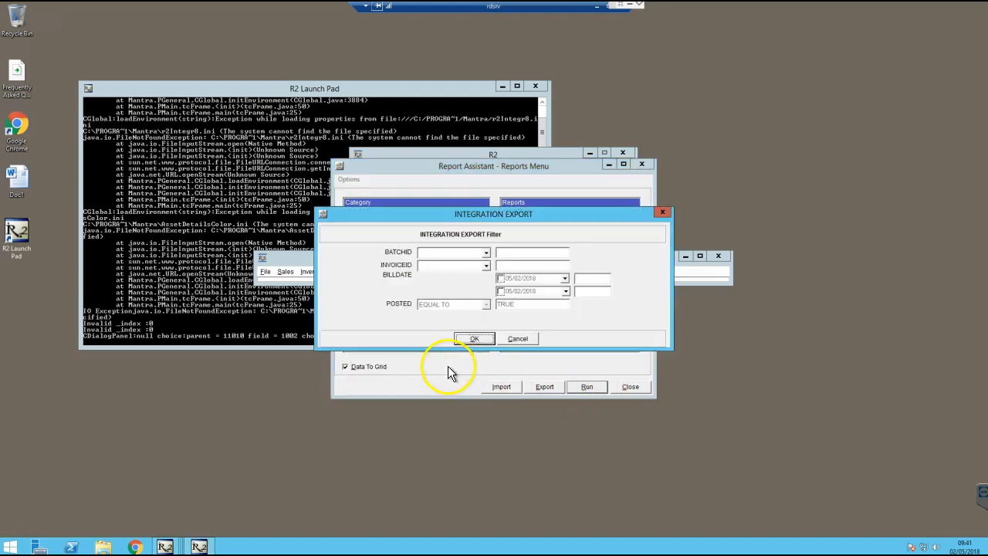
right_click(511, 251)
left_click(500, 254)
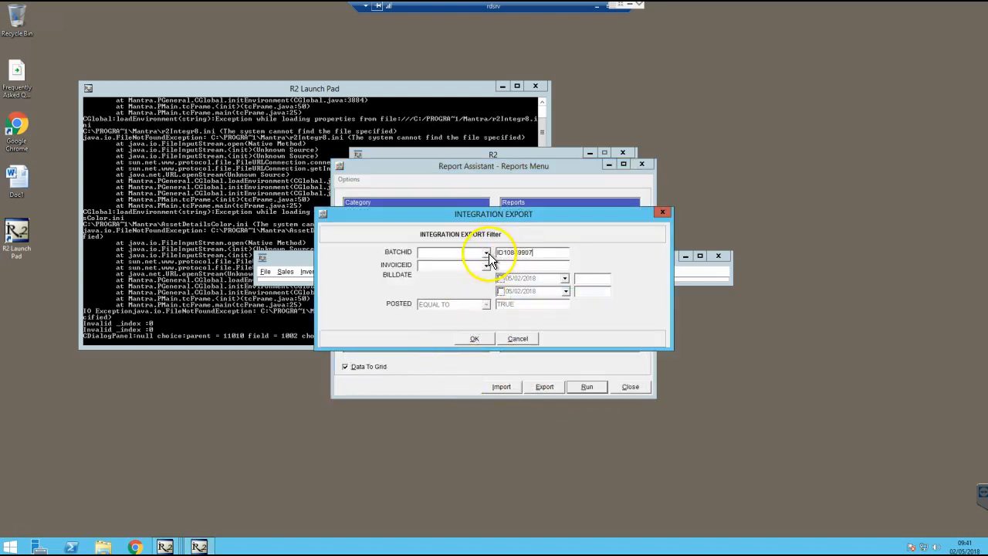
left_click(487, 252)
left_click(444, 279)
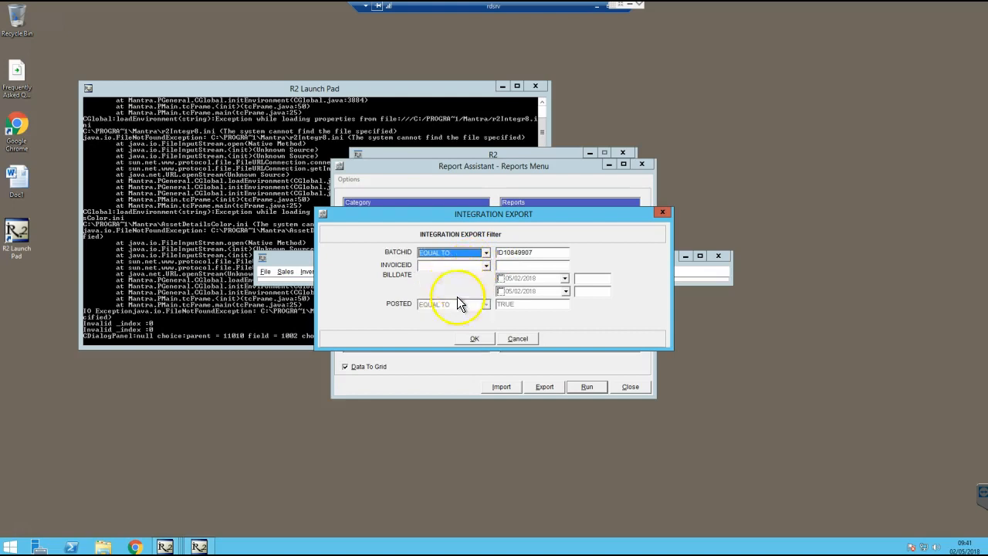
left_click(474, 339)
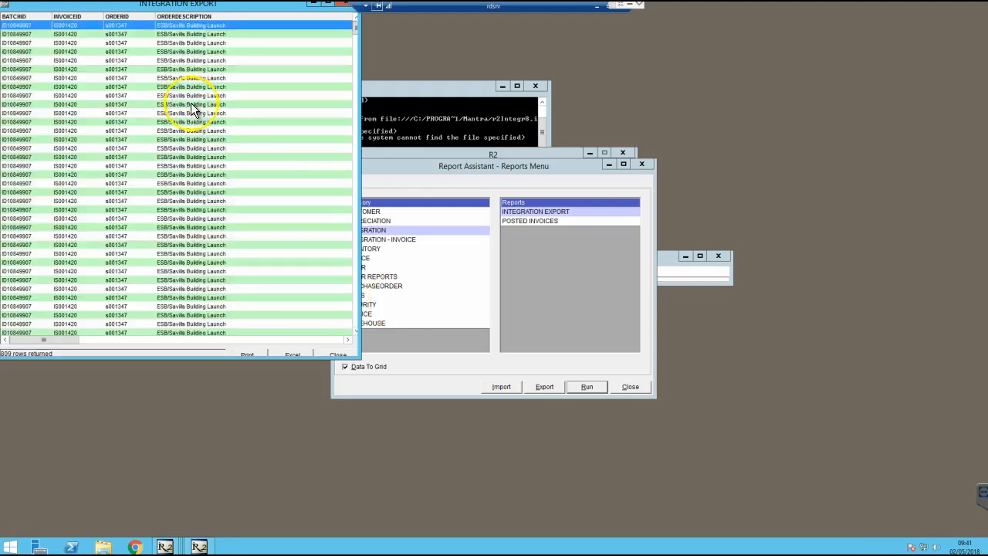
Enlarge the 809-row results window and export the rows to Excel
left_click_drag(230, 6, 280, 67)
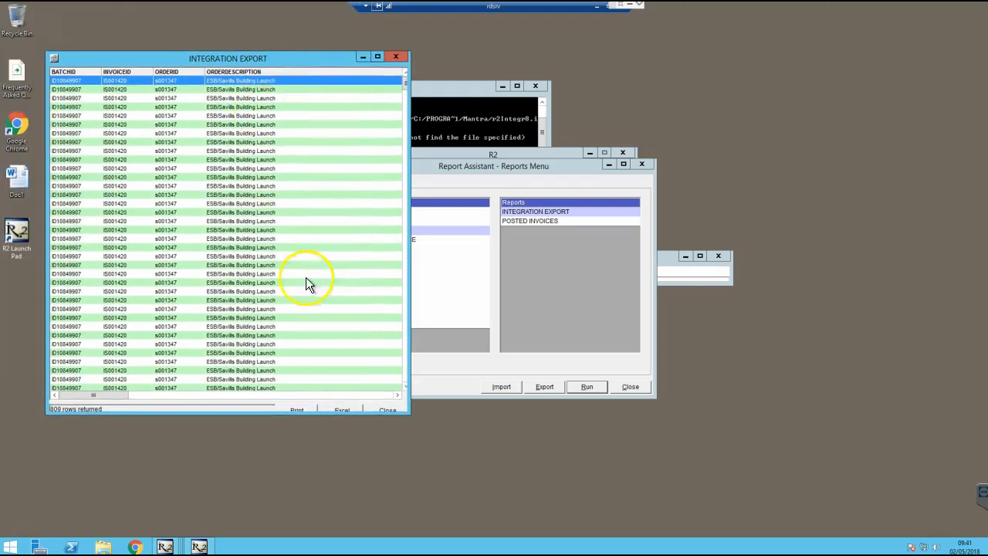
left_click_drag(409, 415, 682, 466)
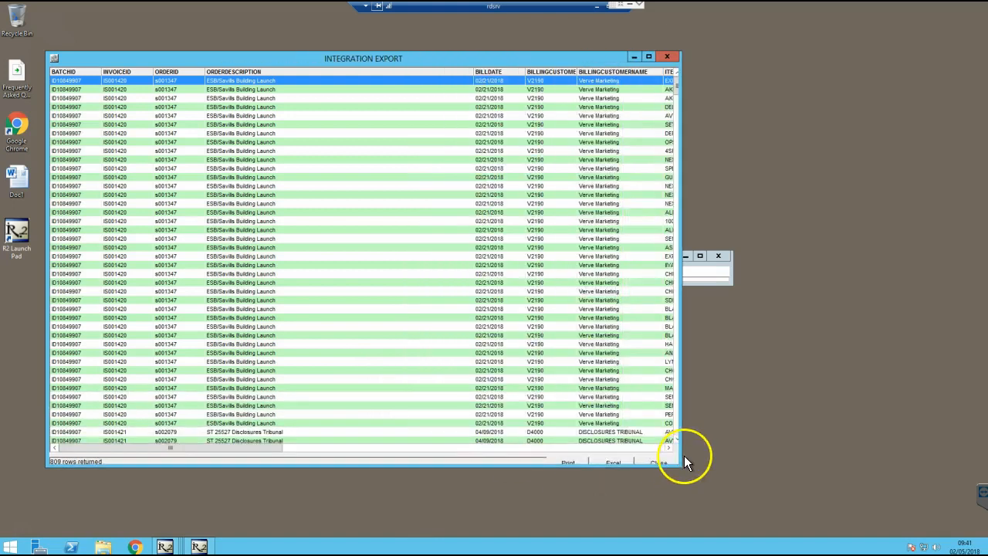
left_click(607, 461)
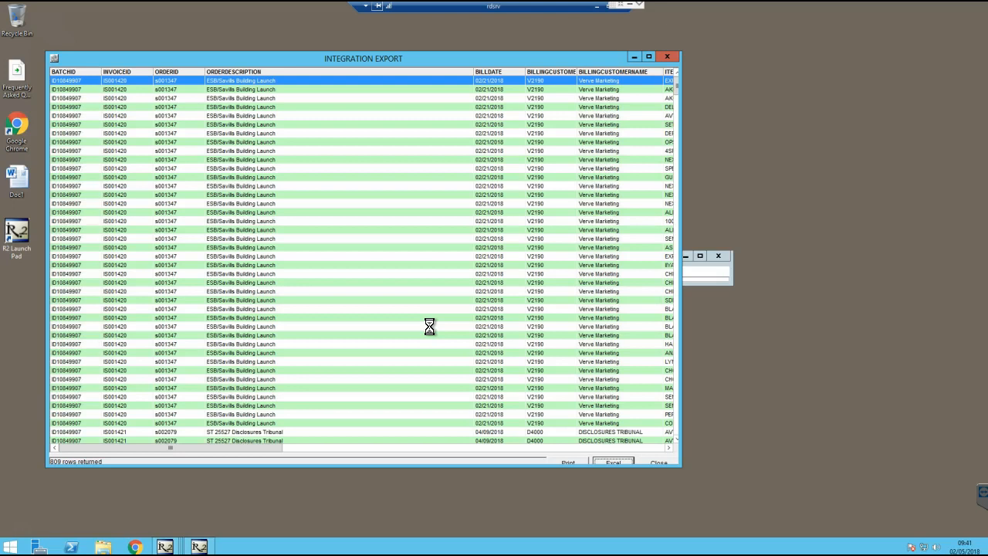
left_click(107, 88)
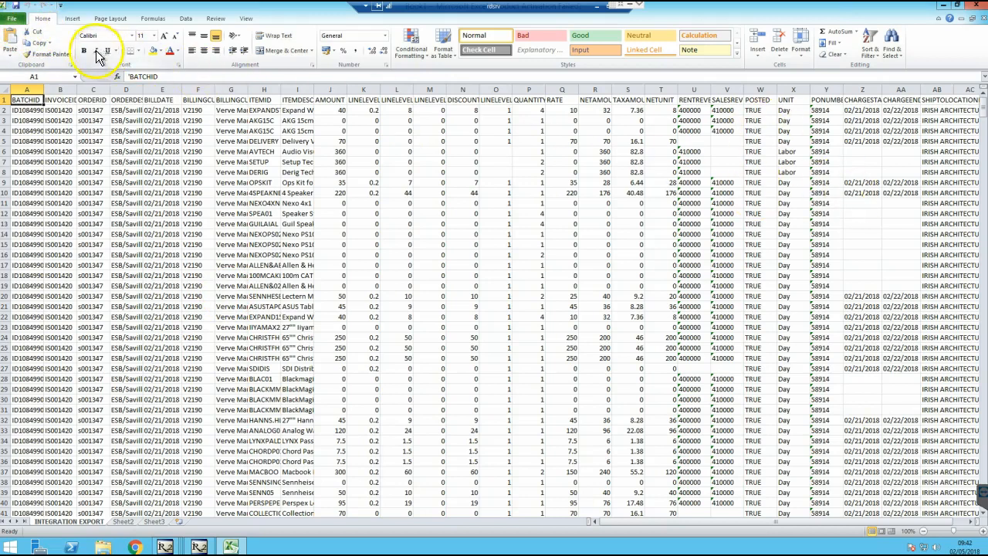
In Save As, browse to \\sapsrv\SAPR2Interchange\R2TOSAP\ID10849907
left_click(12, 18)
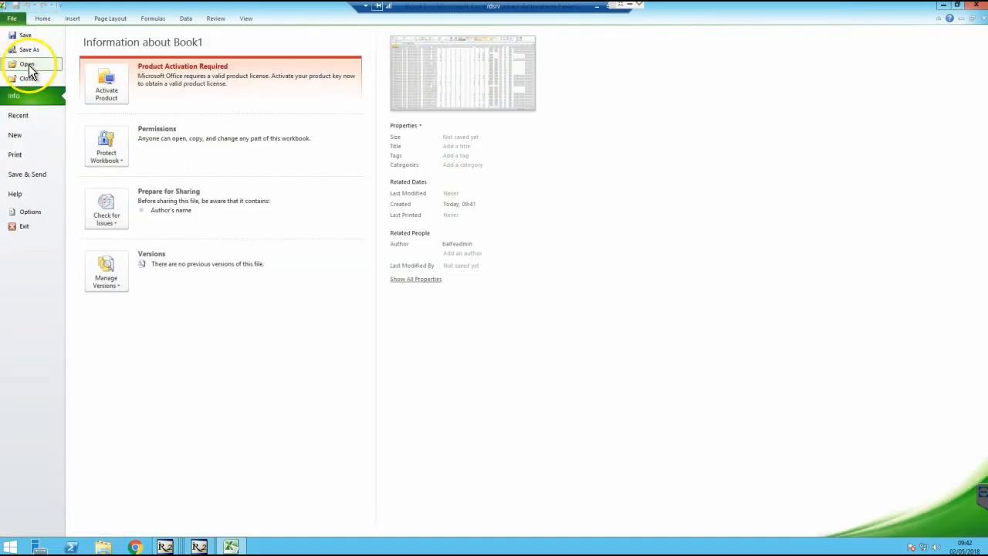
left_click(29, 49)
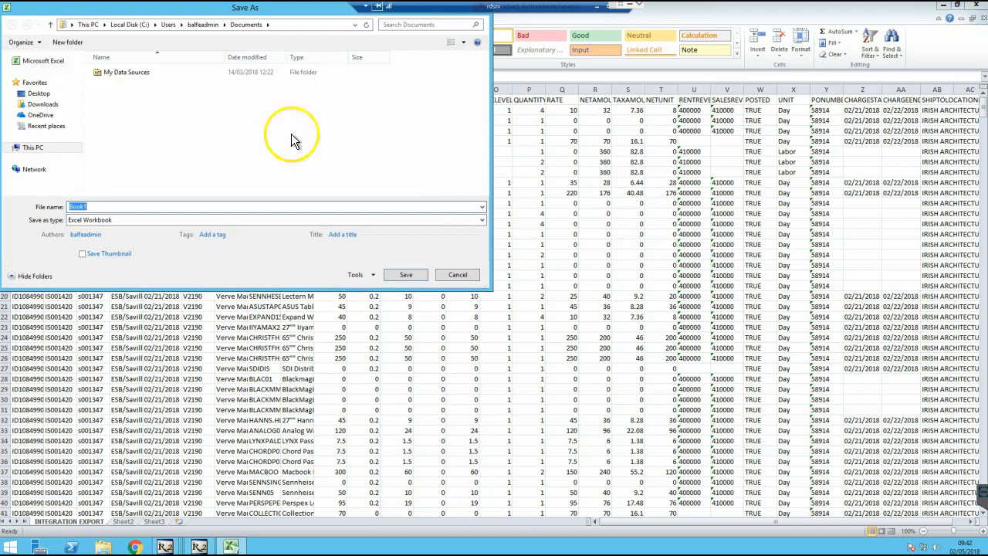
left_click(34, 168)
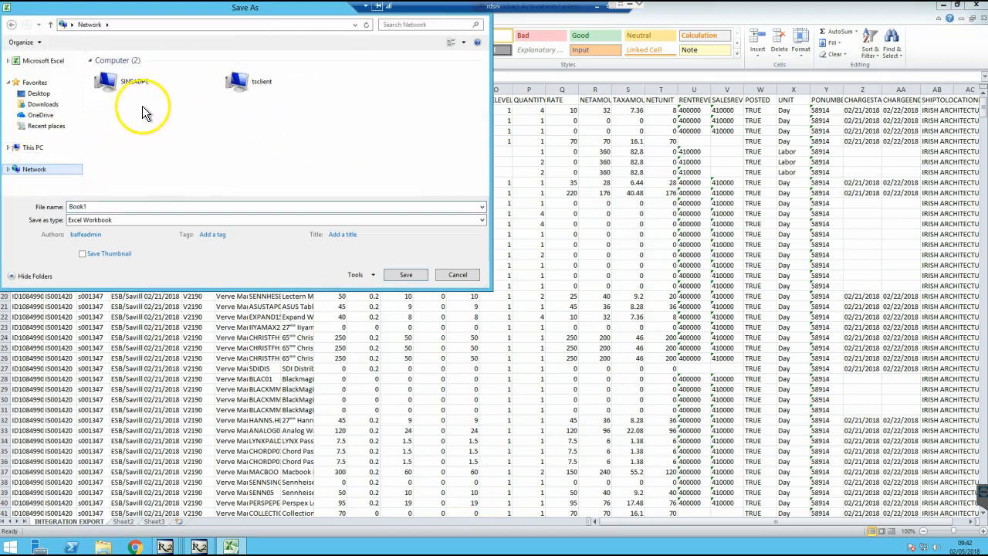
left_click(144, 24)
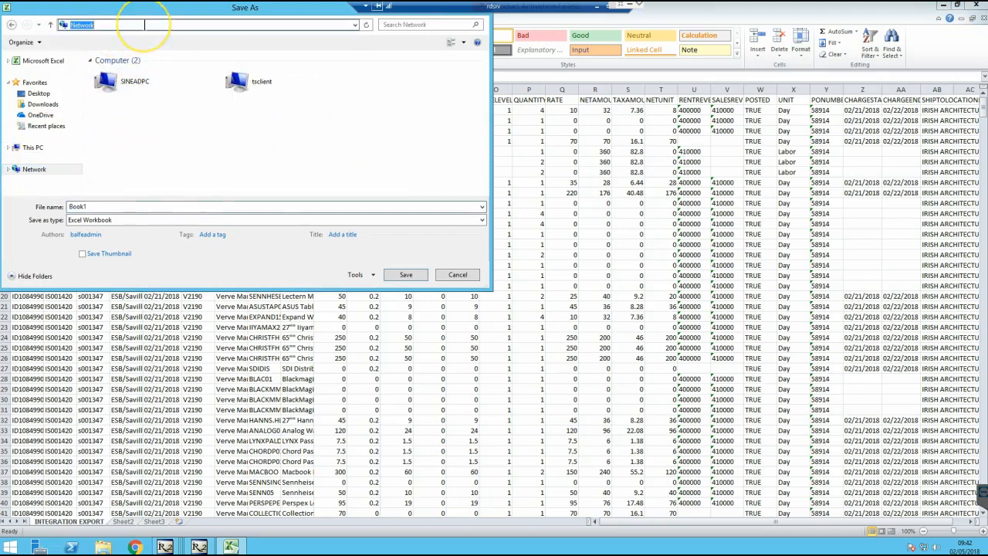
type("\\sa")
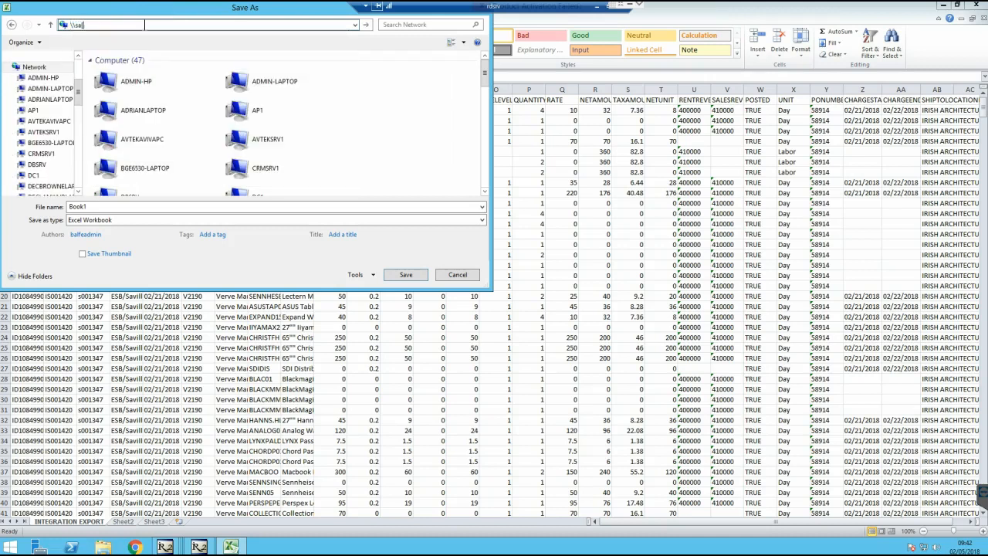
type("psrv\\")
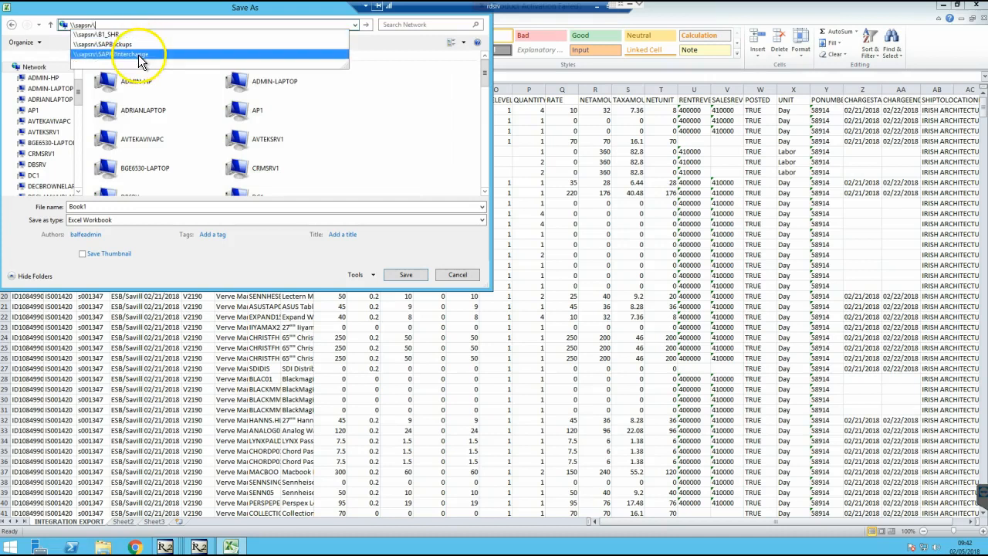
left_click(140, 55)
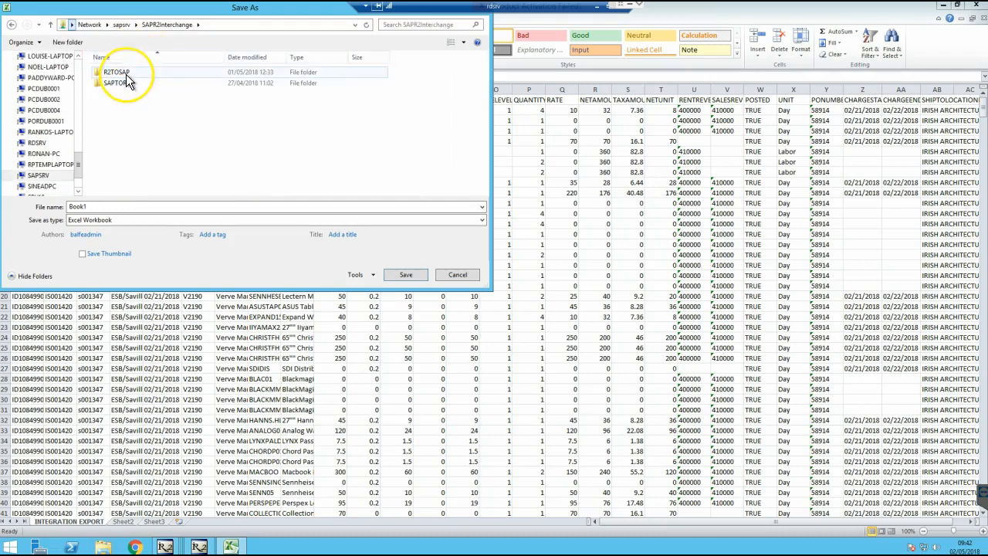
double_click(126, 74)
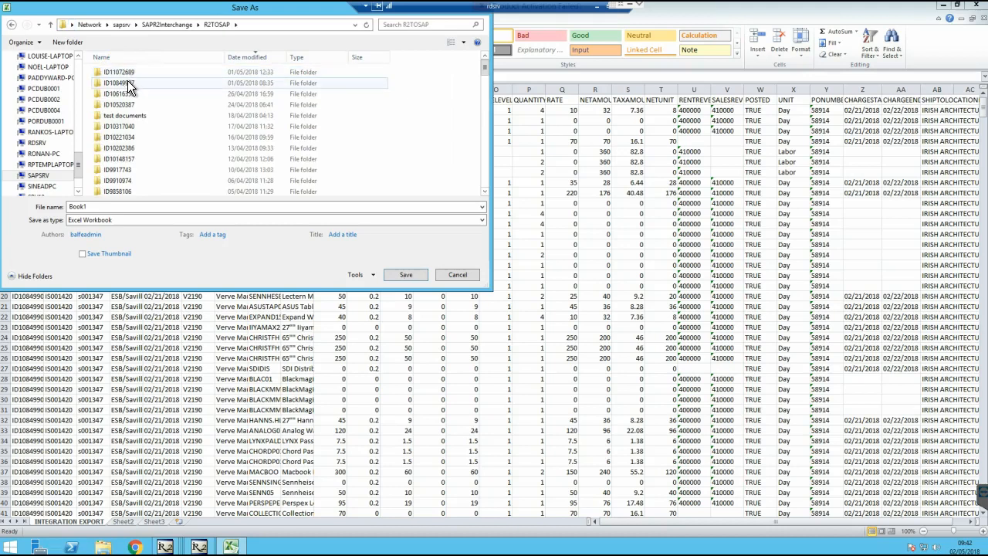
double_click(129, 82)
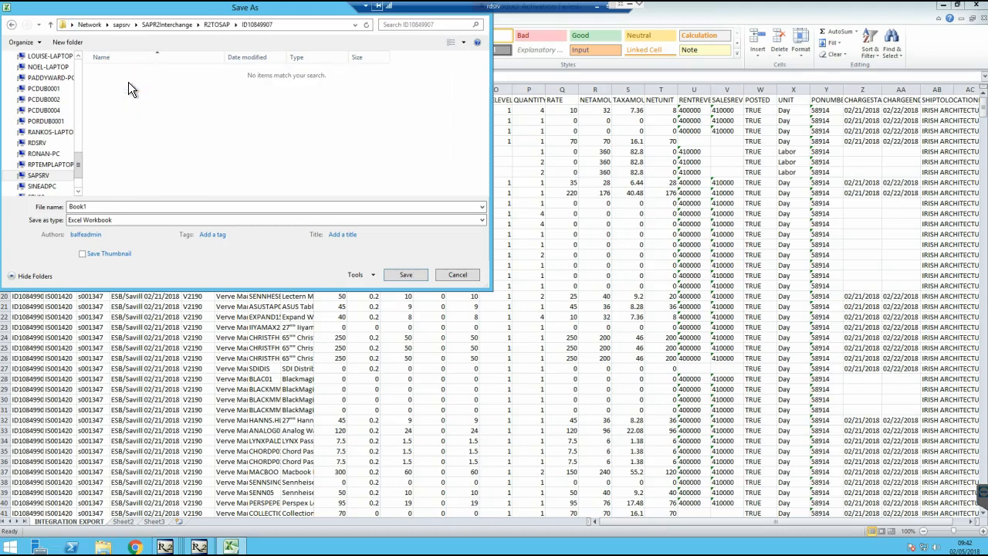
double_click(90, 206)
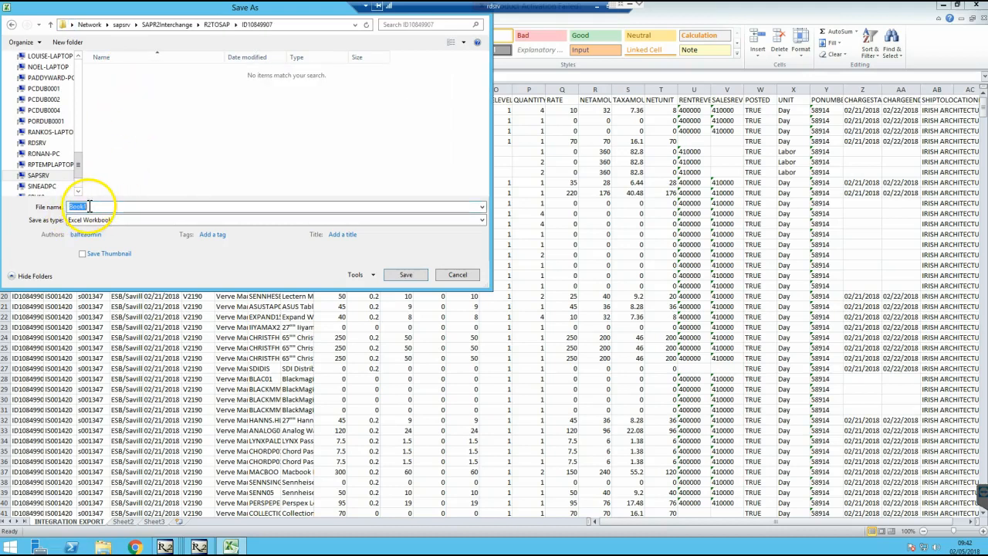
type("ID10849907")
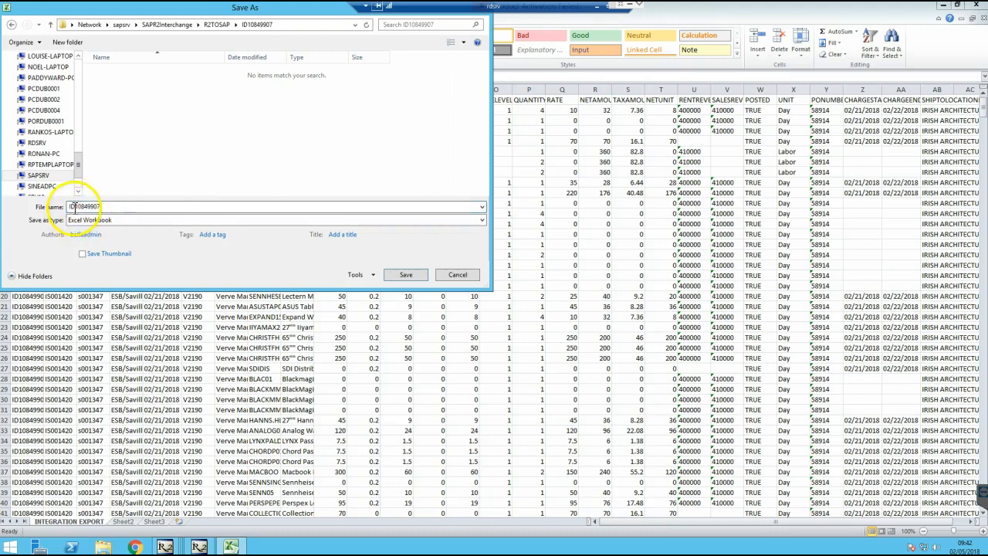
left_click(403, 275)
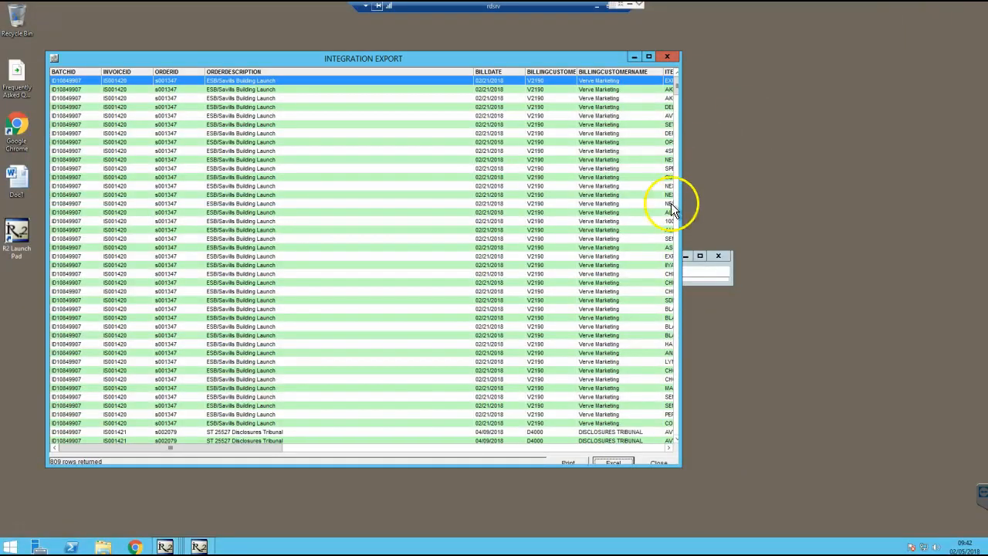
Close the export grid and open batch folder ID11072689 in local File Explorer
left_click(668, 57)
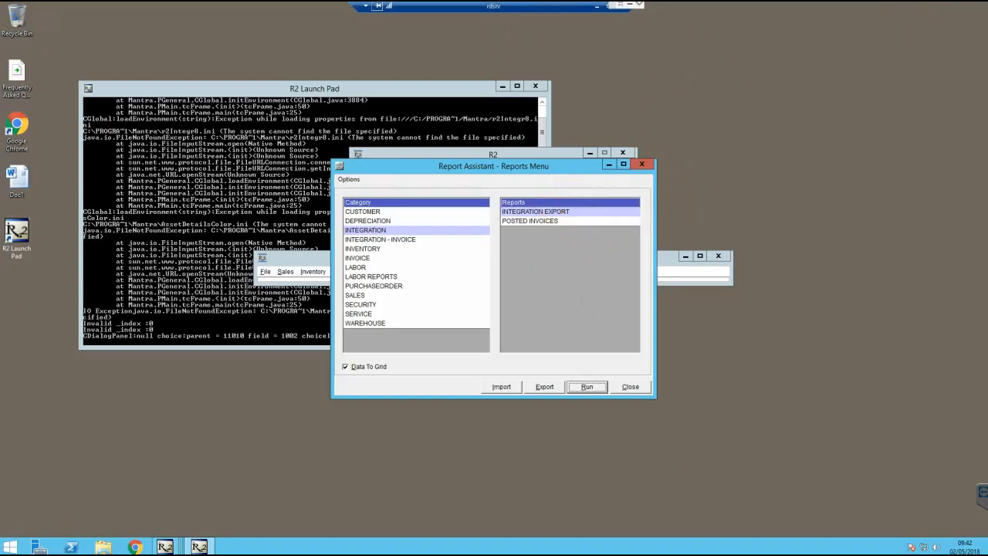
left_click(599, 6)
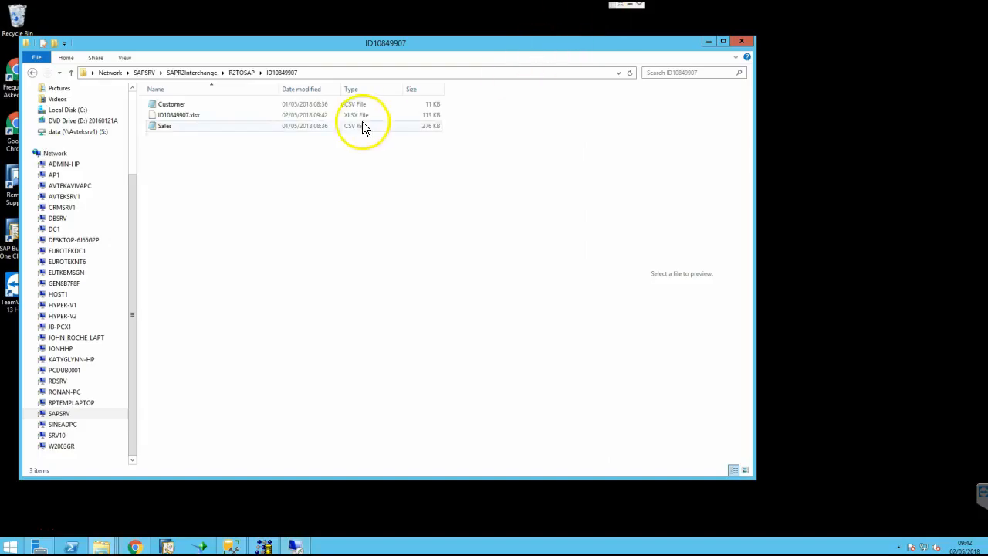
left_click(240, 73)
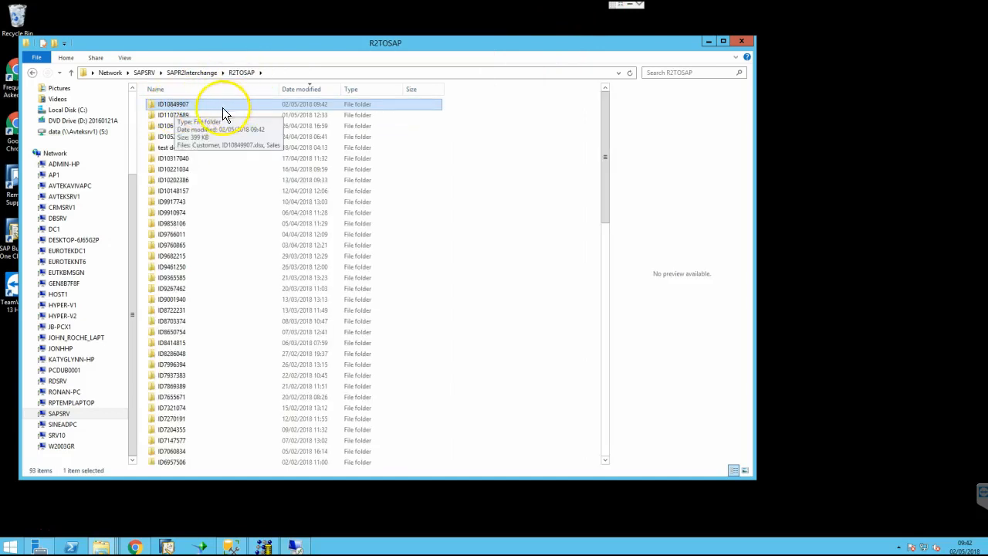
double_click(204, 116)
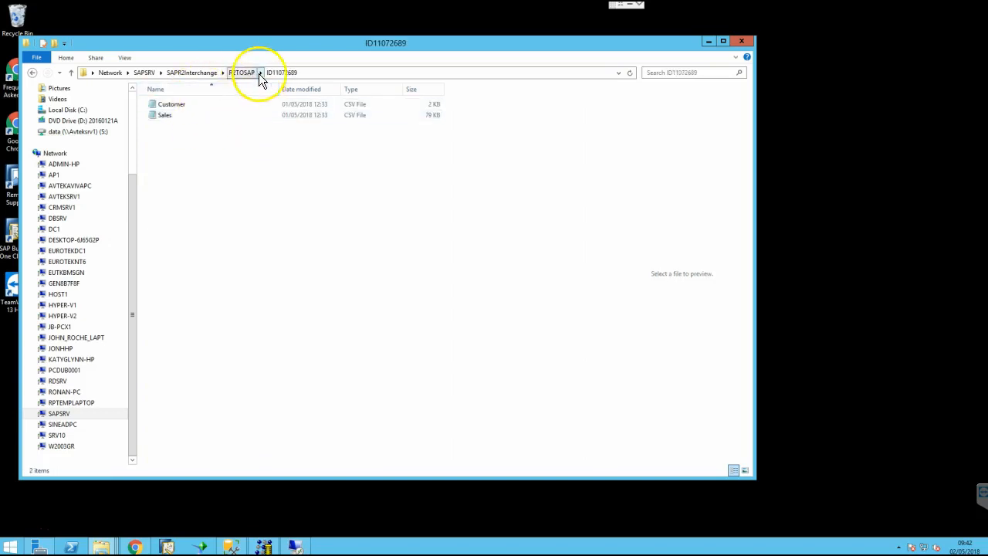
Select the ID11072689 name in the address bar and reopen R2's INTEGRATION EXPORT filter
left_click(308, 73)
left_click_drag(254, 71, 201, 72)
key("ctrl+c")
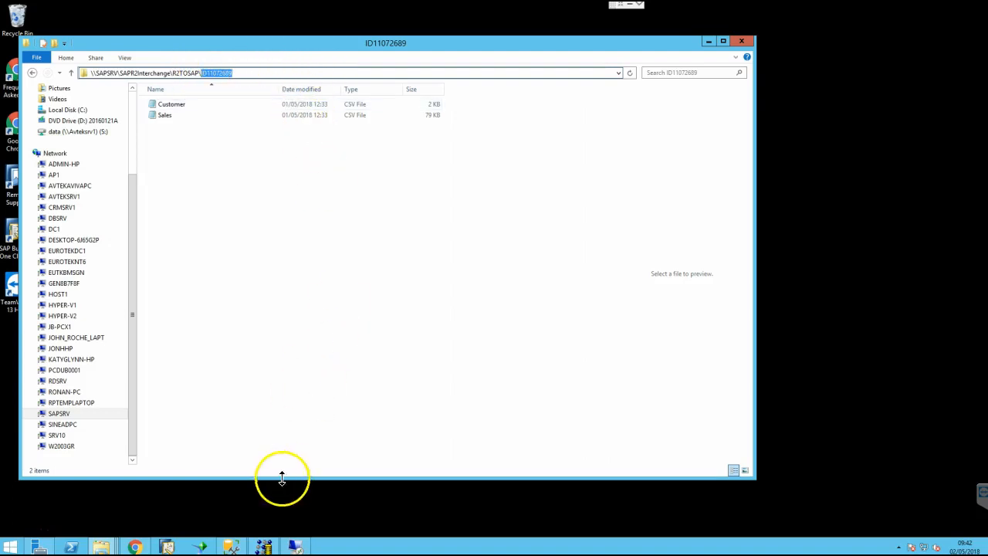
left_click(295, 545)
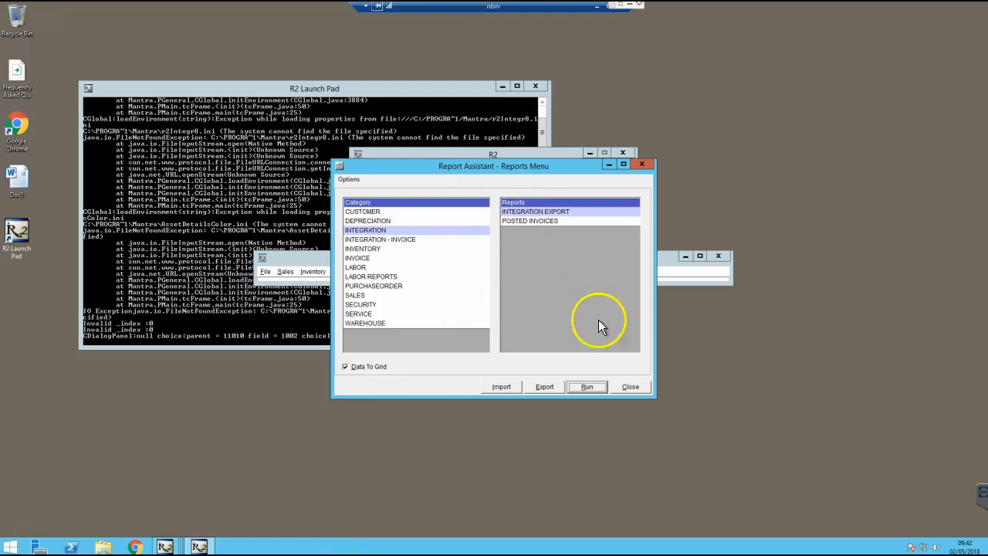
left_click(588, 386)
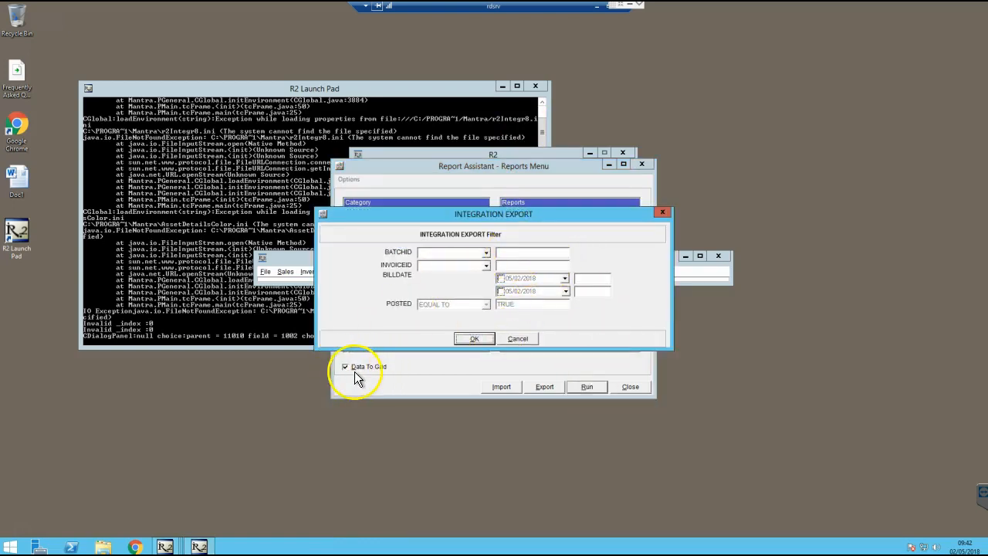
Filter the Integration Export to BATCHID EQUAL TO ID11072689 and send the 267 rows to Excel
right_click(516, 252)
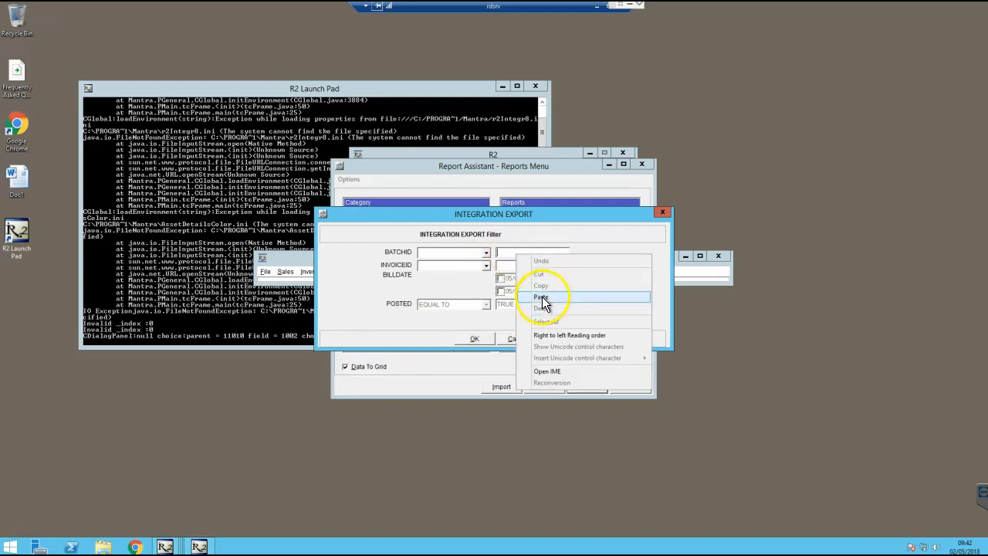
left_click(548, 301)
left_click(485, 254)
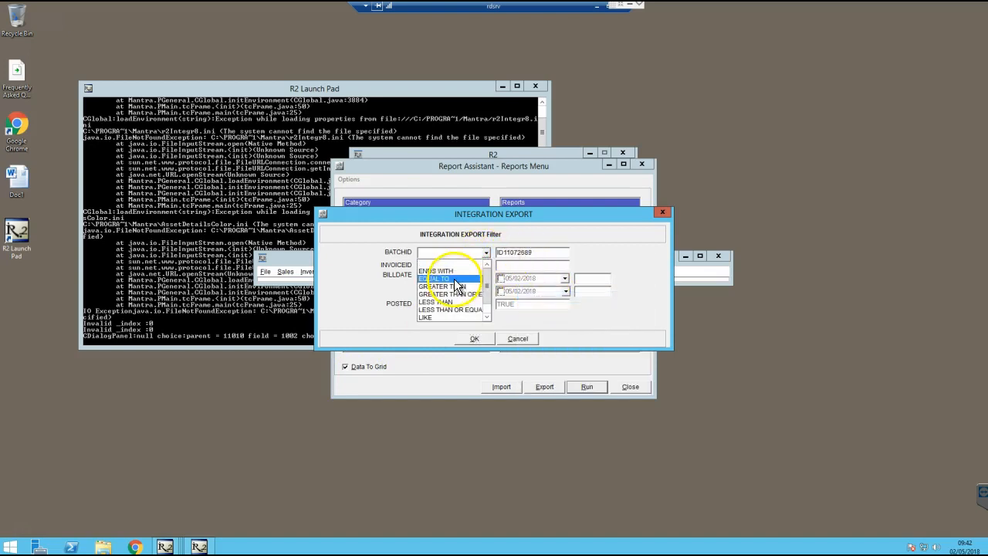
left_click(475, 272)
left_click(475, 339)
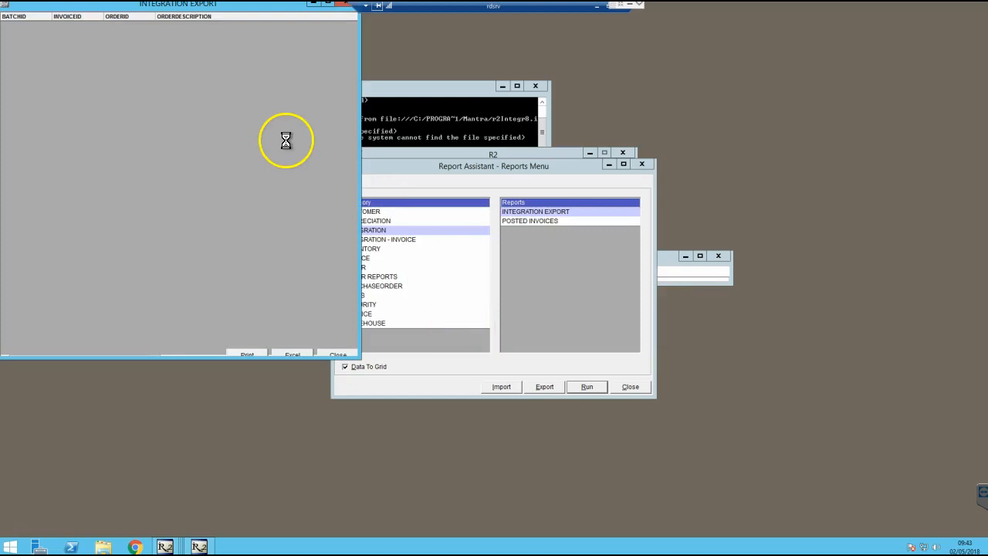
left_click(289, 354)
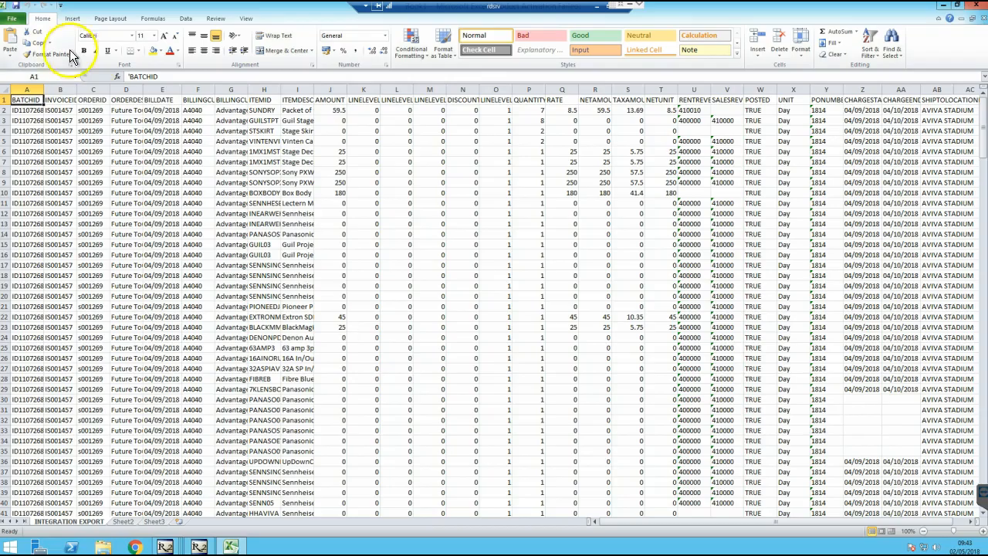
left_click(11, 17)
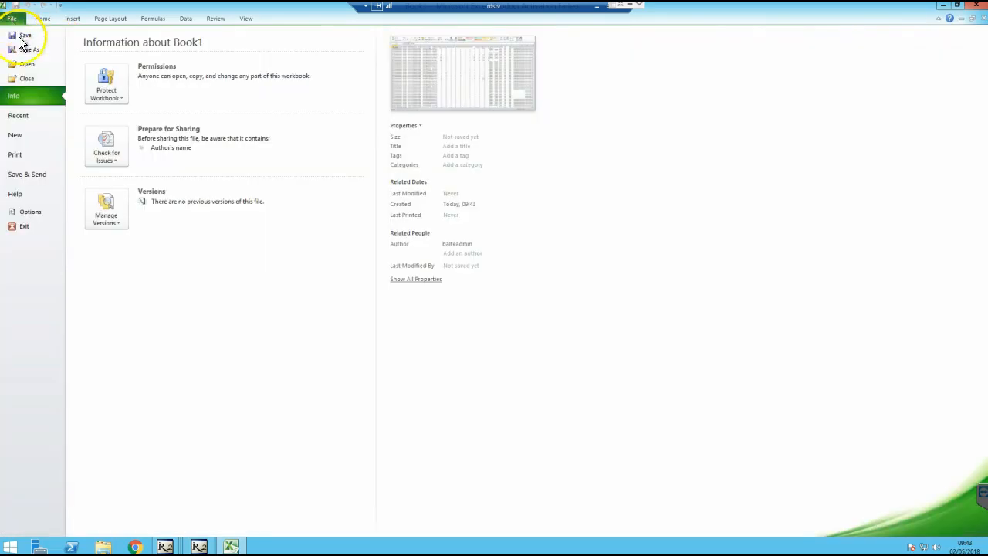
Save the workbook as ID11072689 in \\SAPSRV\SAPR2Interchange\R2TOSAP\ID11072689, then close Excel
left_click(28, 50)
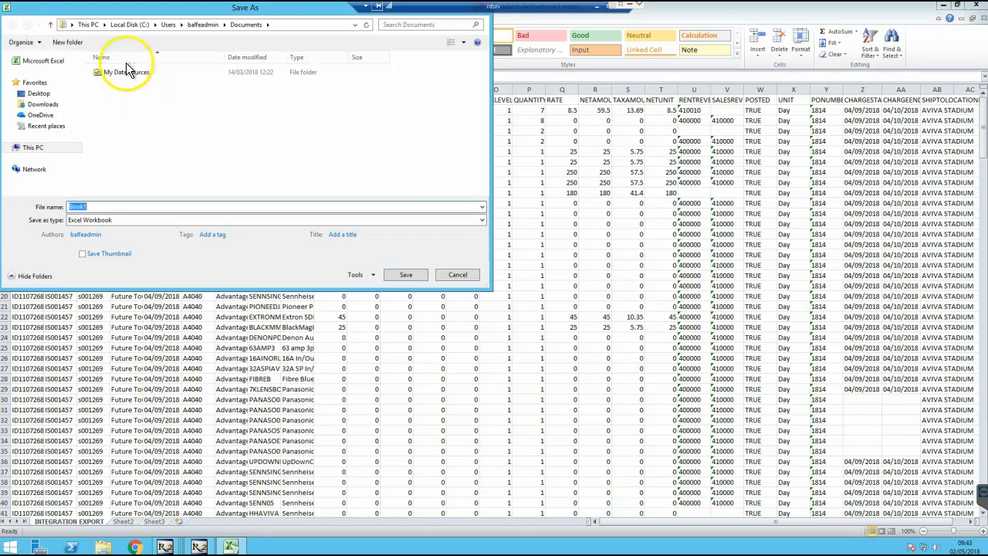
left_click(285, 25)
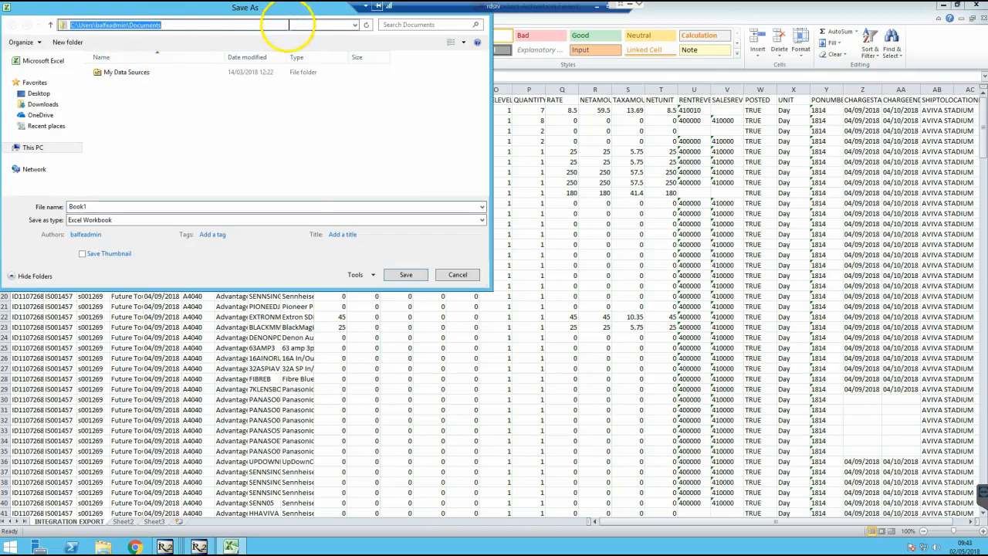
type("\\\\")
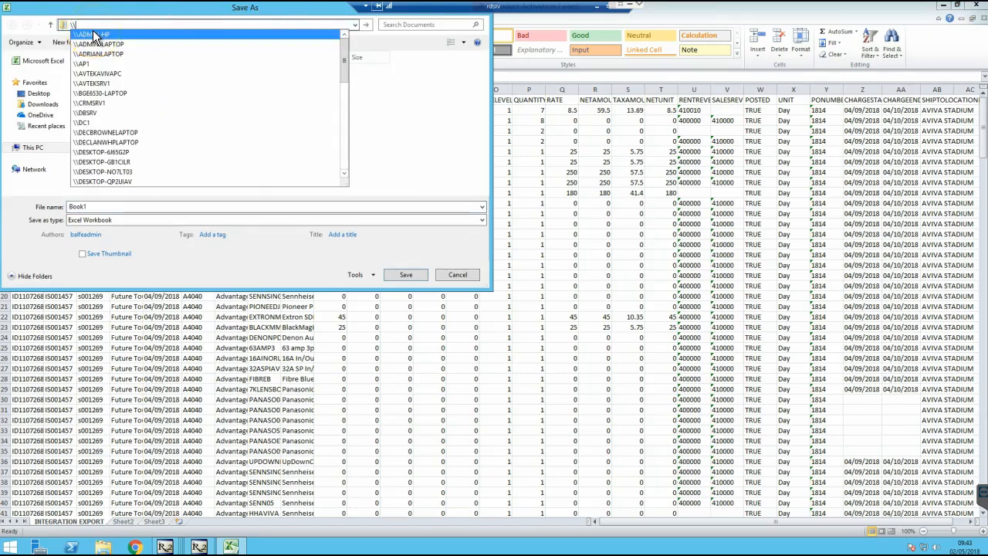
type("sap")
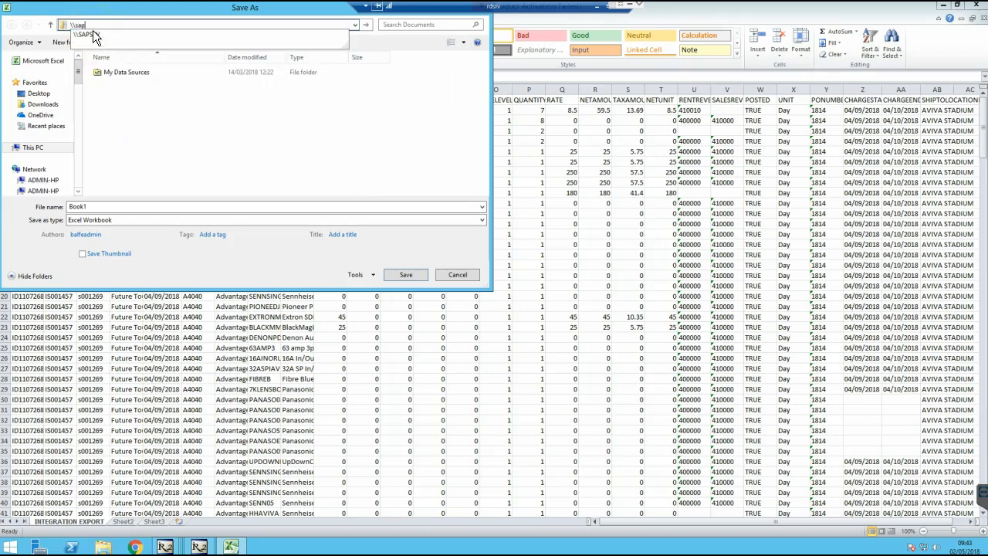
left_click(99, 36)
left_click(390, 68)
left_click(390, 68)
double_click(124, 75)
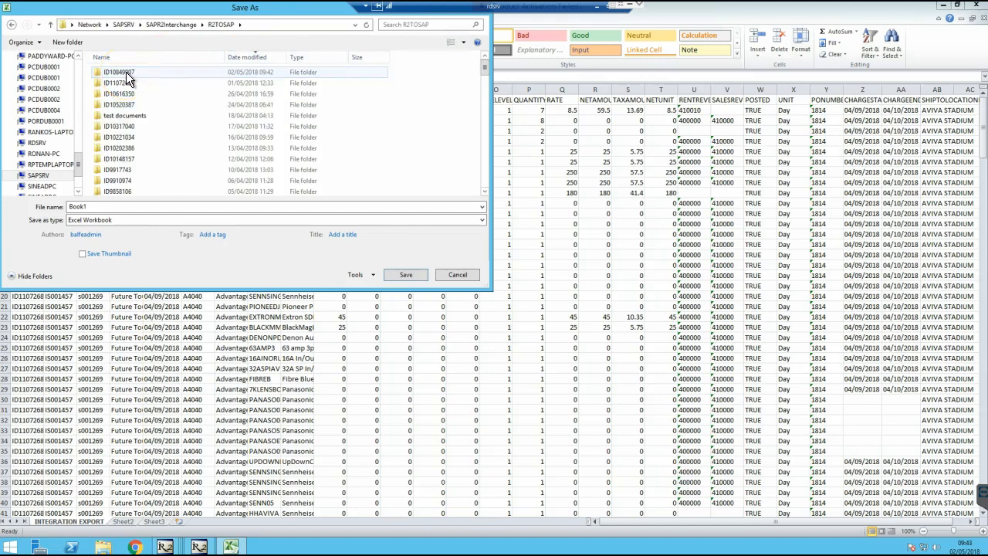
double_click(124, 82)
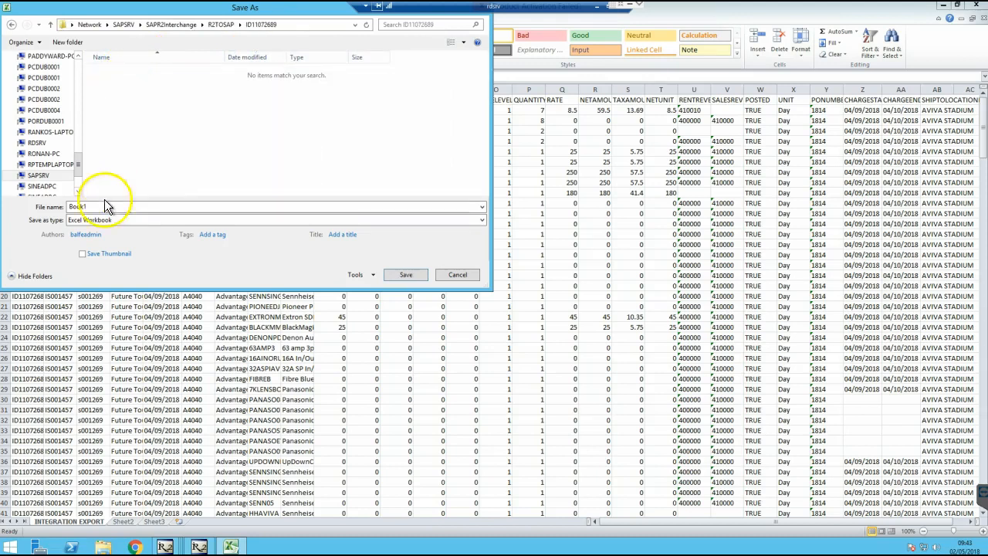
double_click(96, 206)
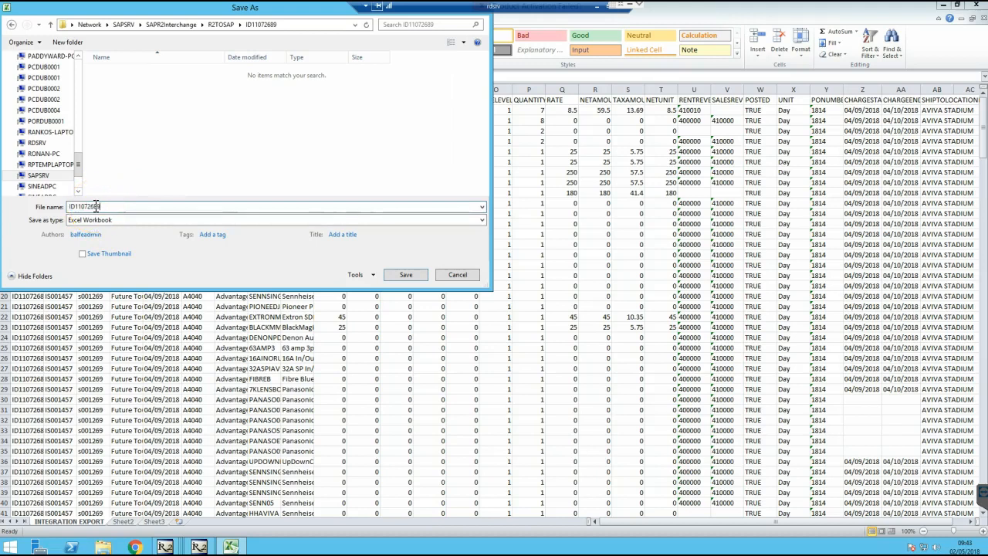
left_click(406, 275)
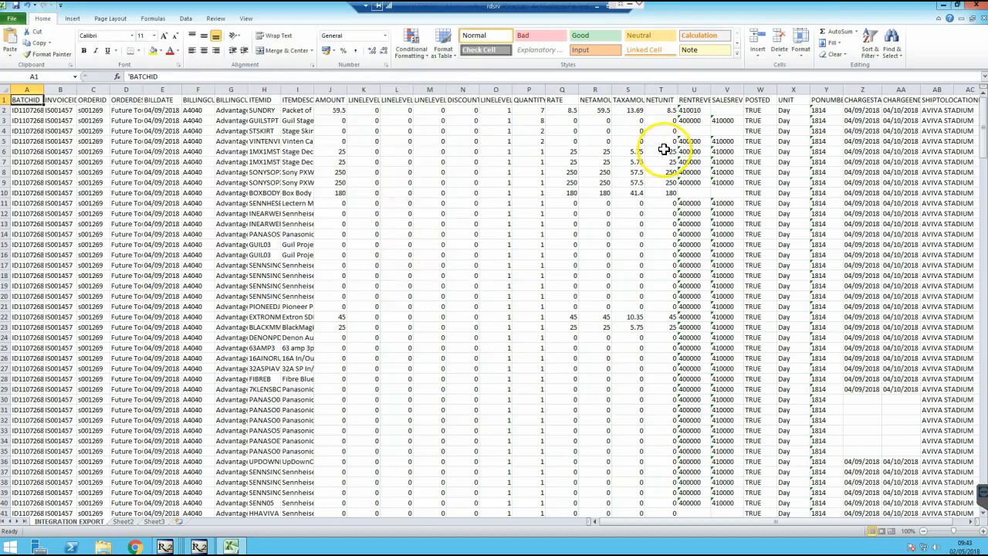
left_click(975, 7)
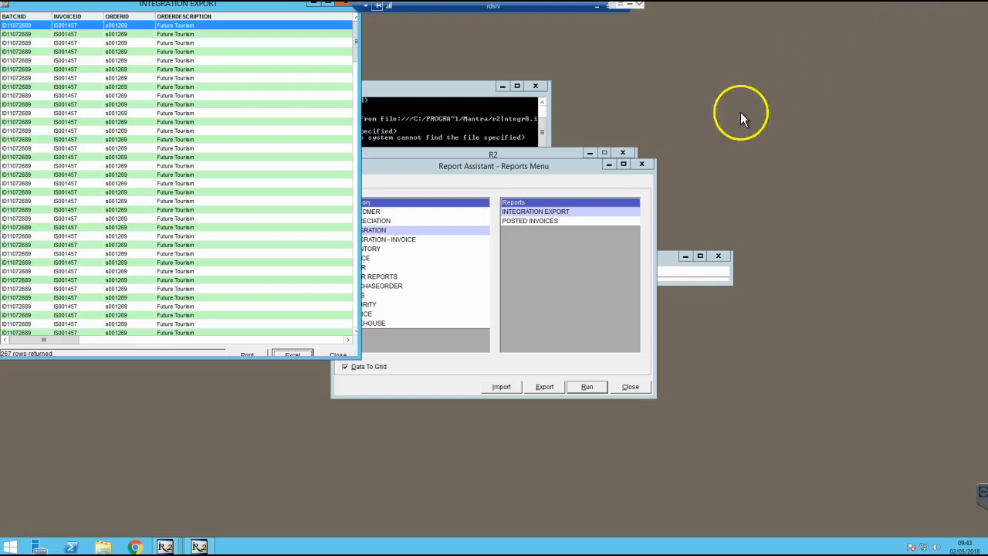
Close the Integration Export, Report Assistant, Report Generator and R2 Launch Pad windows
left_click_drag(328, 1, 354, 35)
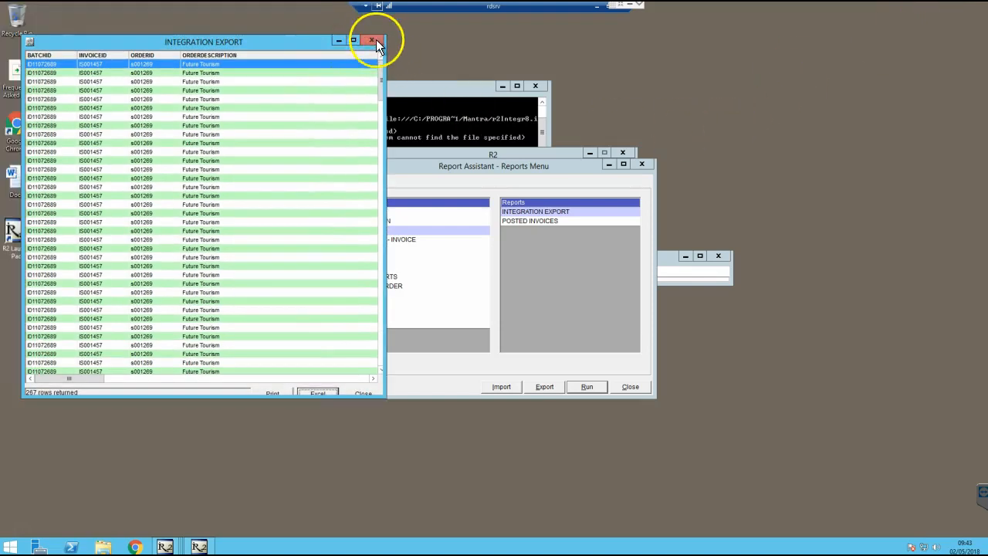
left_click(372, 41)
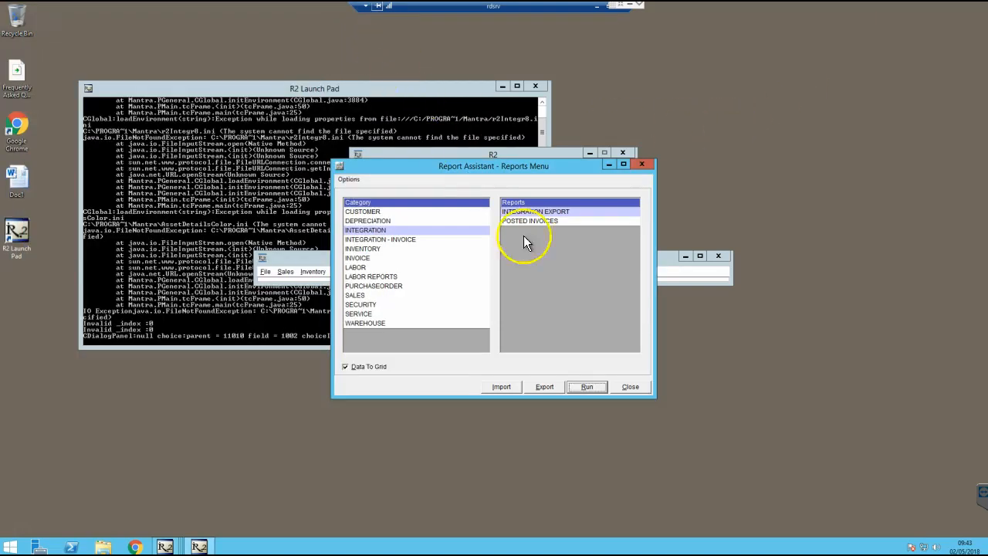
left_click(631, 386)
left_click(717, 257)
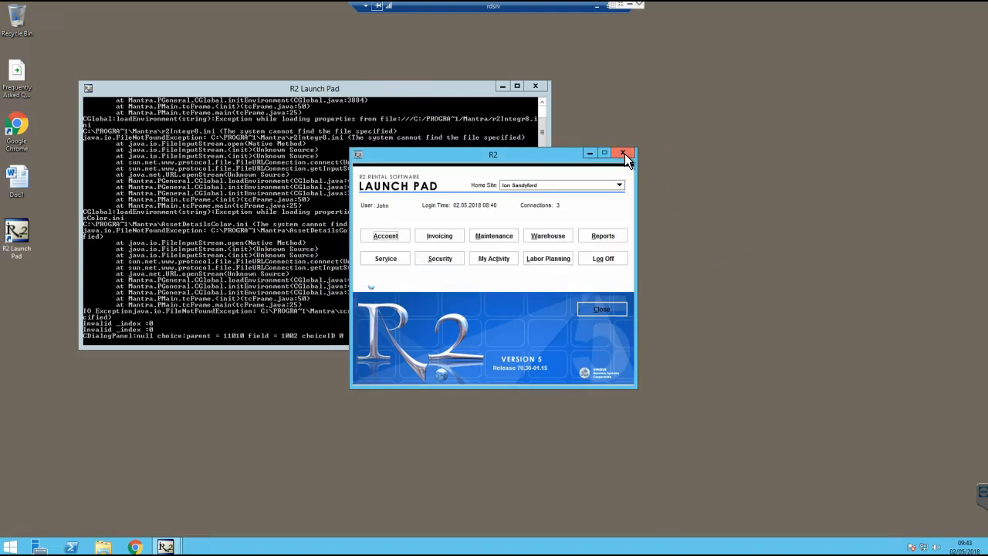
left_click(602, 310)
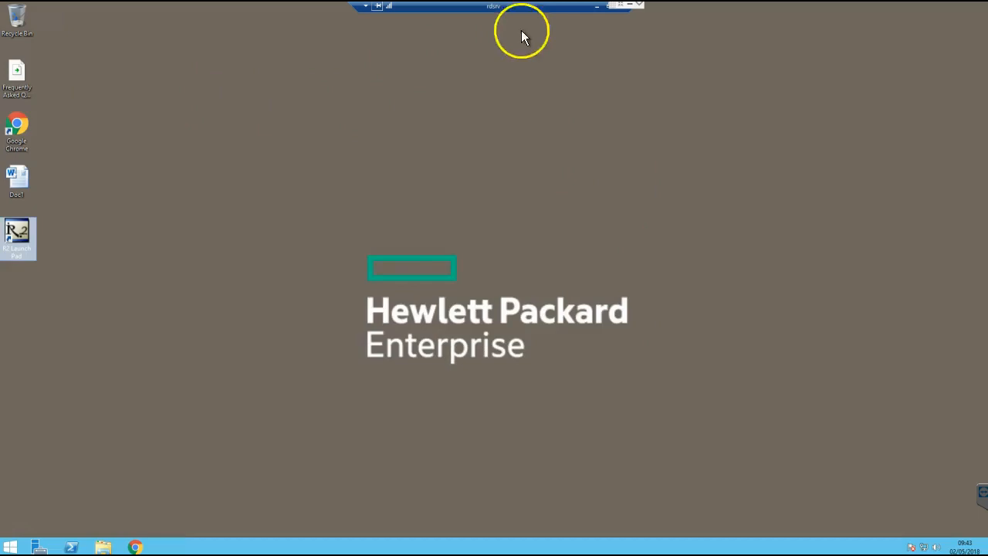
left_click(596, 6)
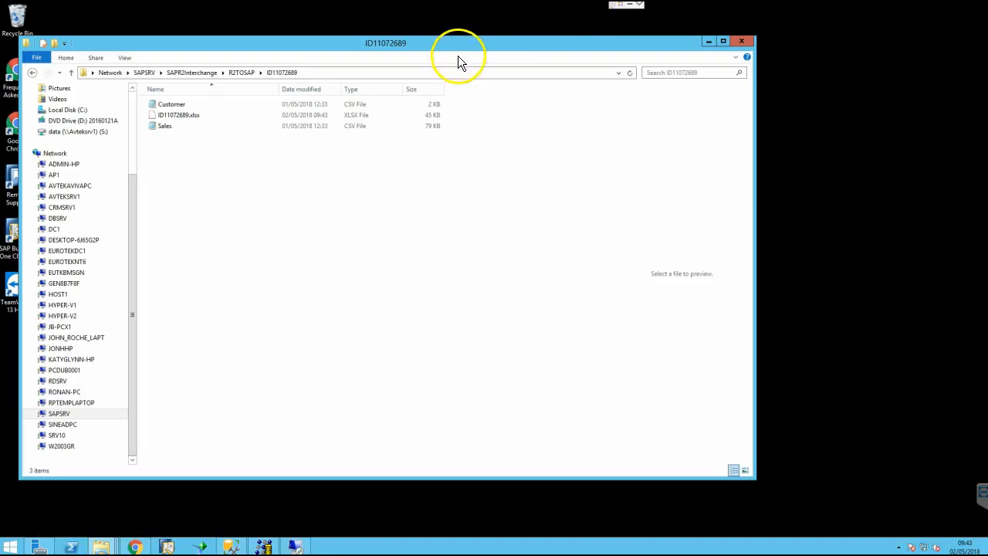
Copy ID10849907.xlsx from the ID10849907 batch folder
left_click(176, 118)
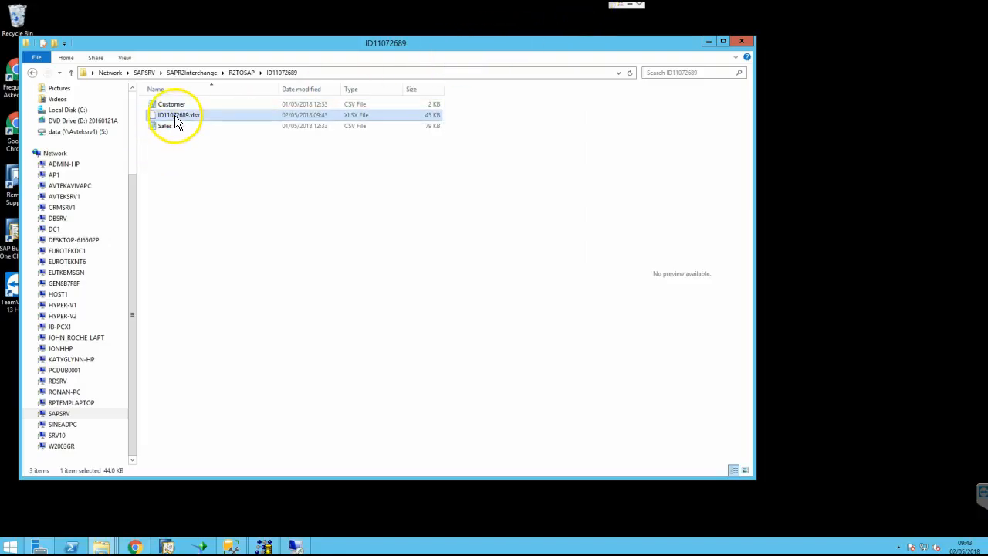
left_click(249, 73)
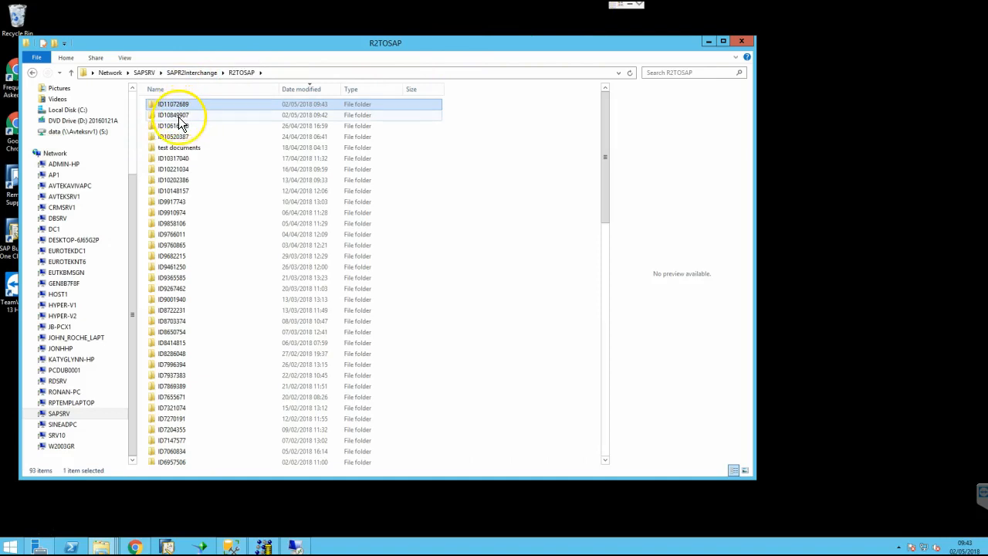
double_click(179, 119)
right_click(180, 119)
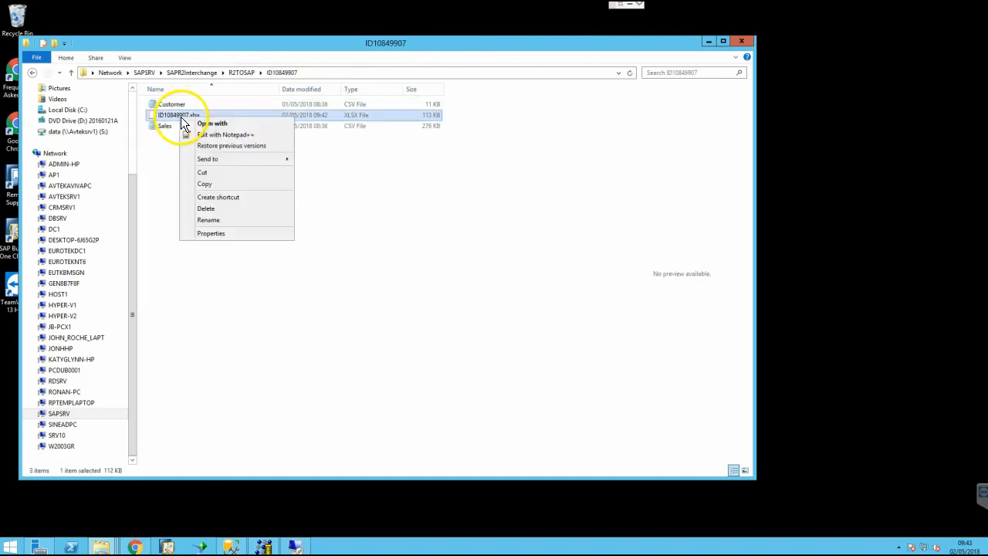
left_click(209, 185)
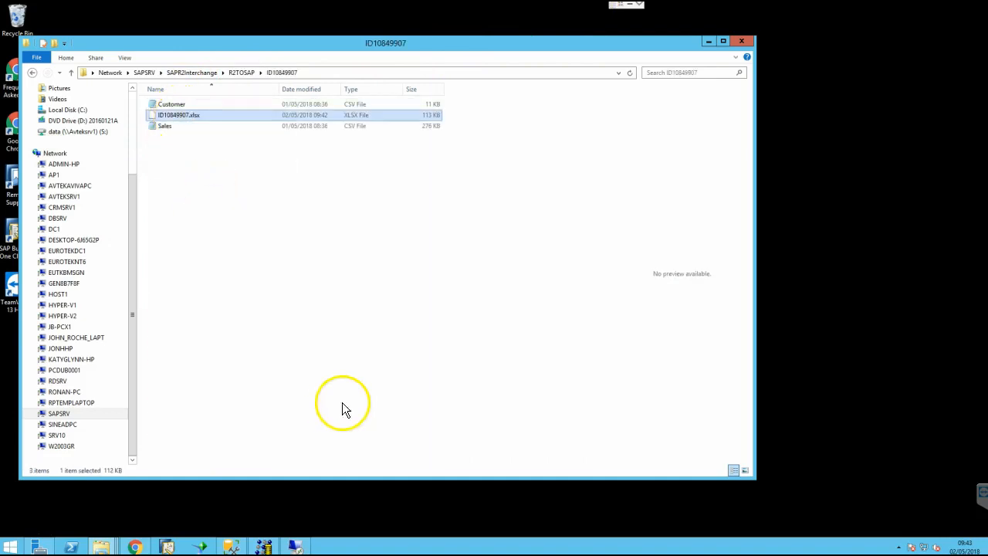
Check the remote R2 Extract Files window, then go back up to the R2TOSAP folder
mouse_move(294, 546)
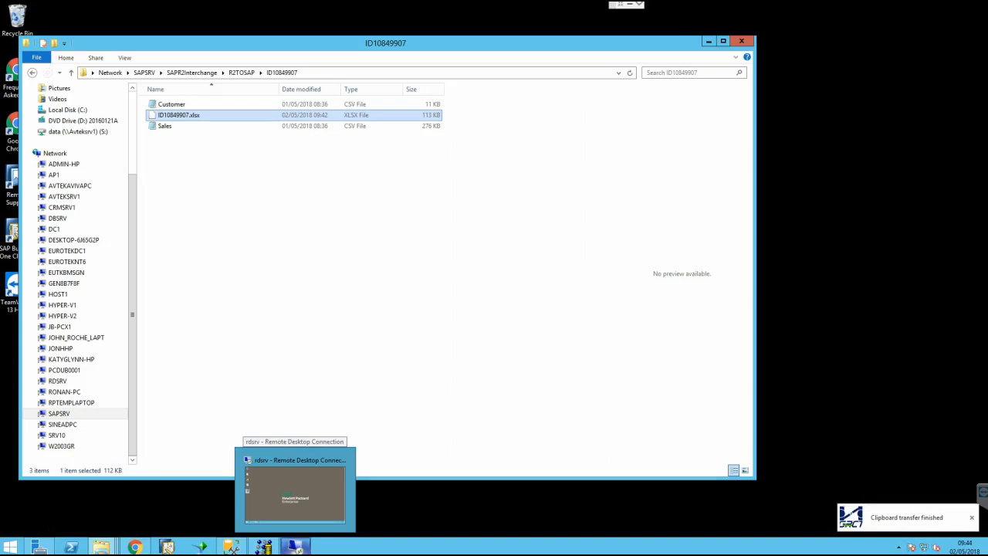
left_click(294, 490)
left_click_drag(433, 126, 441, 88)
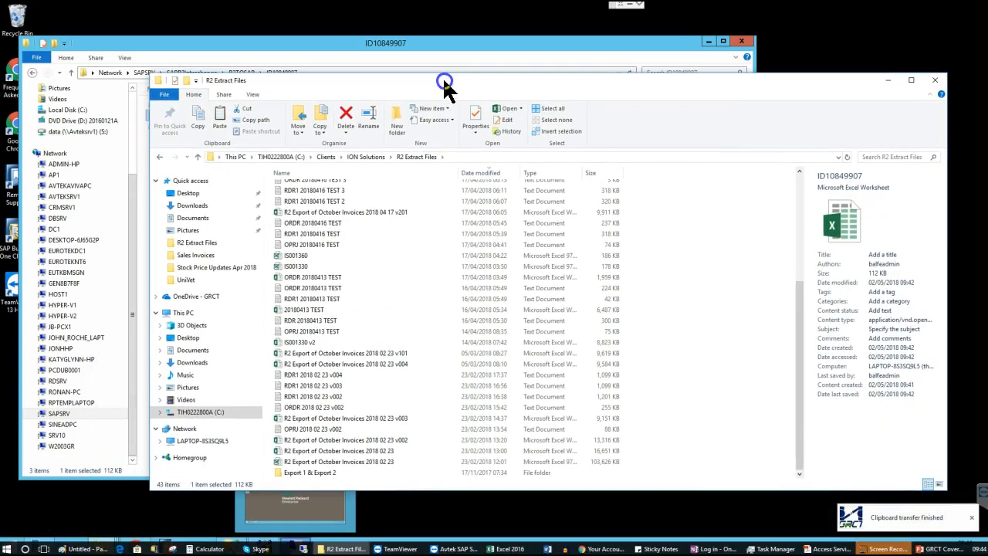
left_click_drag(800, 350, 800, 181)
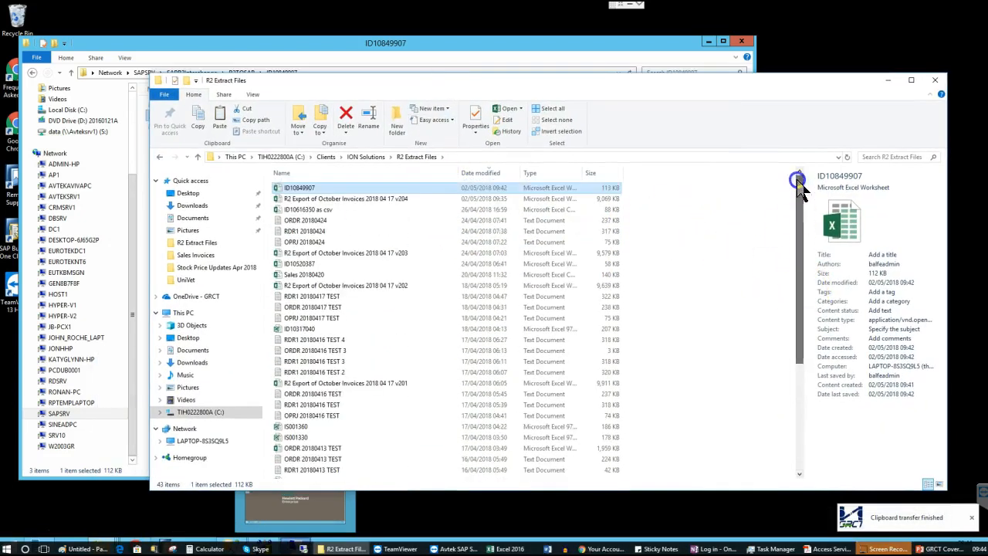
left_click(362, 43)
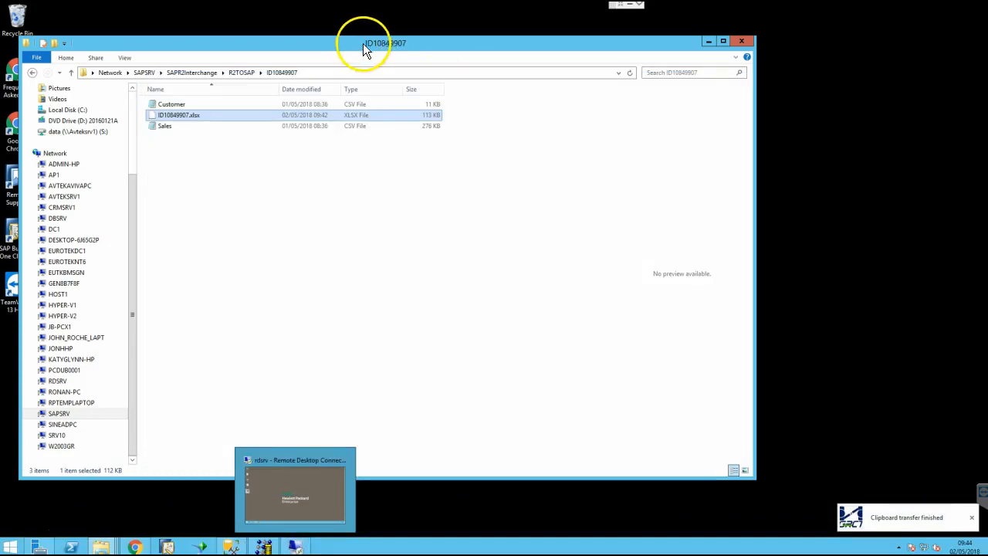
left_click(242, 73)
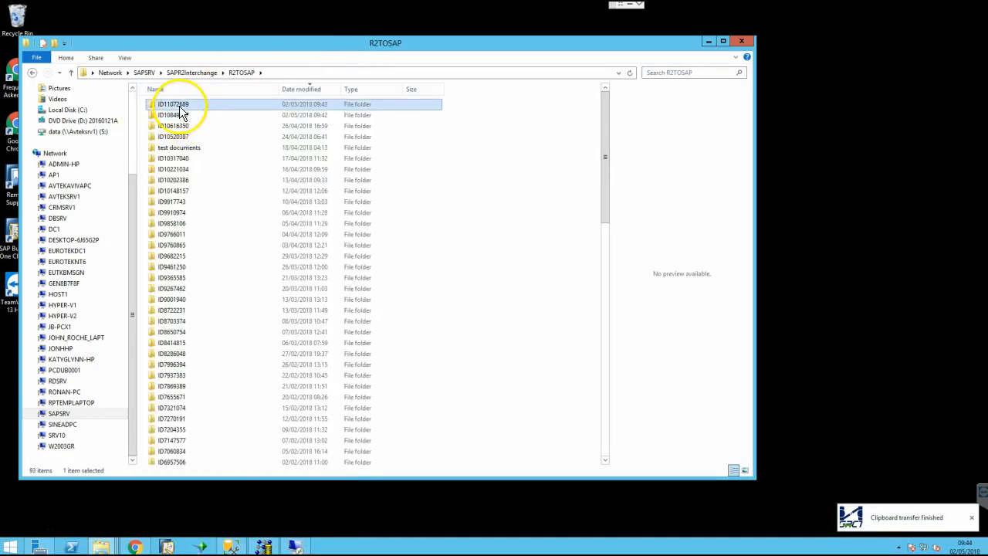
Copy ID11072689.xlsx from the ID11072689 batch folder
double_click(181, 114)
left_click(180, 116)
right_click(180, 116)
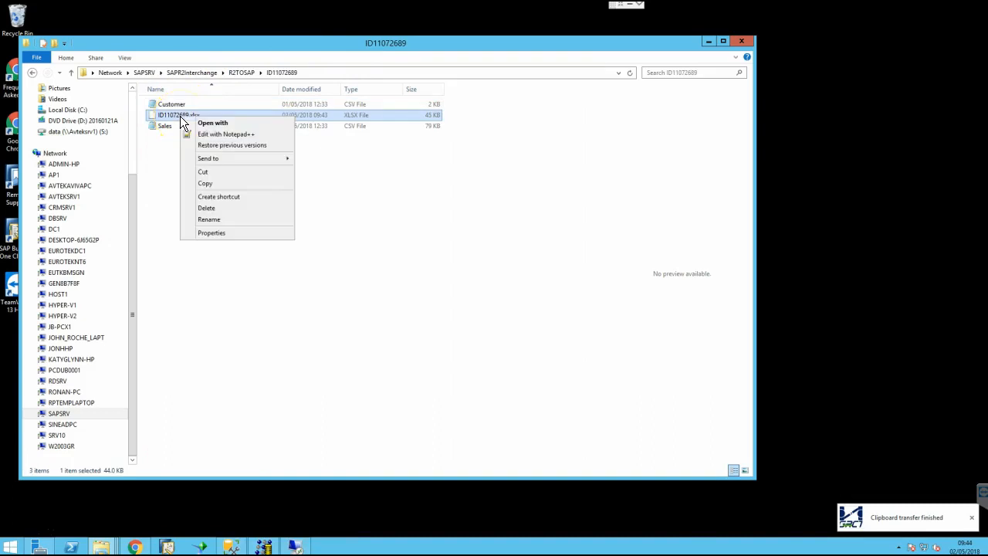
left_click(213, 183)
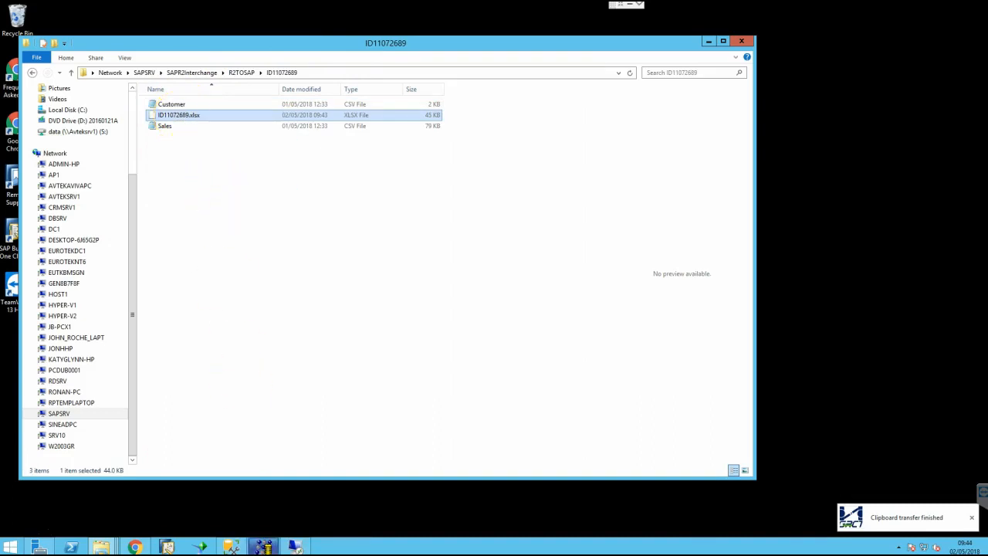
Paste ID11072689.xlsx into R2 Extract Files and open R2 Export of October Invoices 2018 04 17 v204
mouse_move(263, 547)
key("alt+Tab")
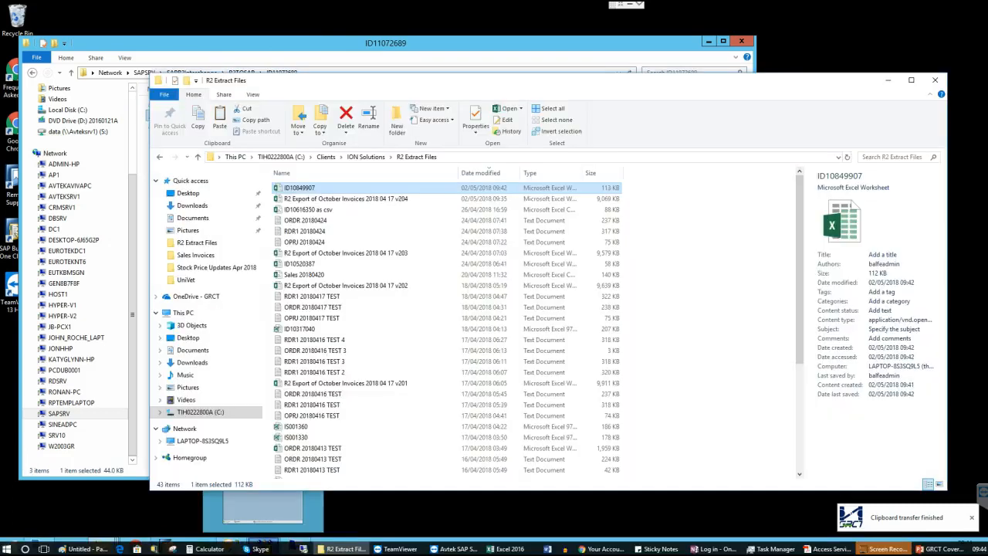
right_click(438, 227)
left_click(468, 297)
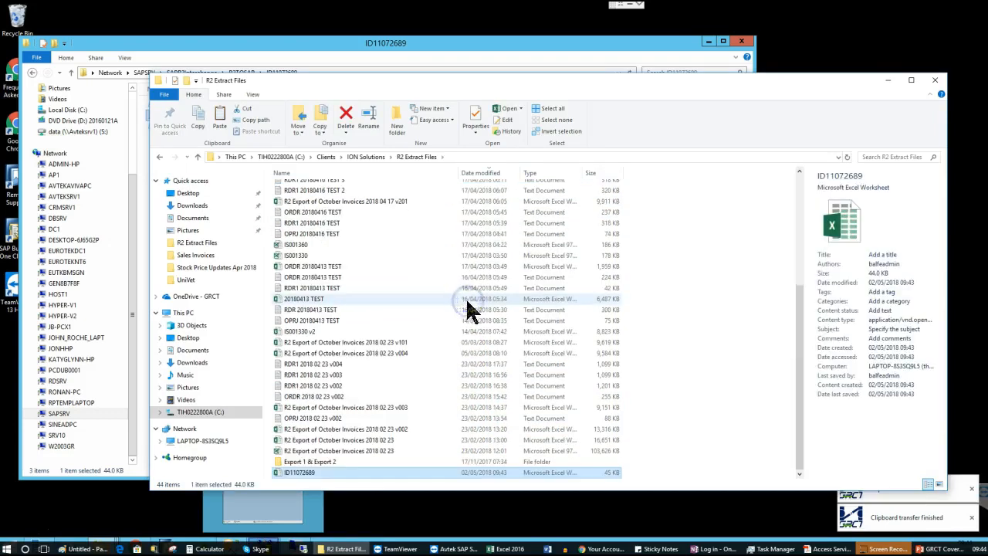
left_click(799, 184)
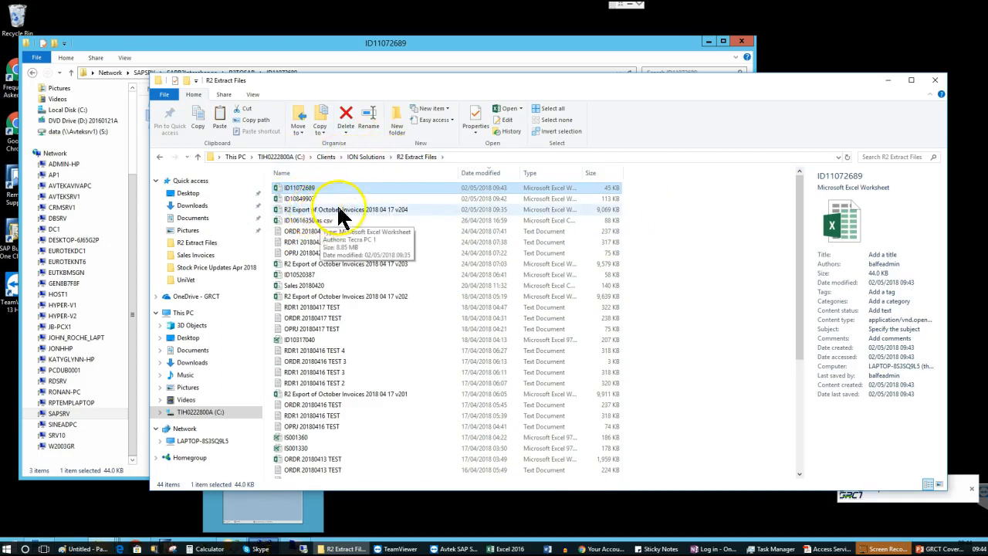
left_click(332, 211)
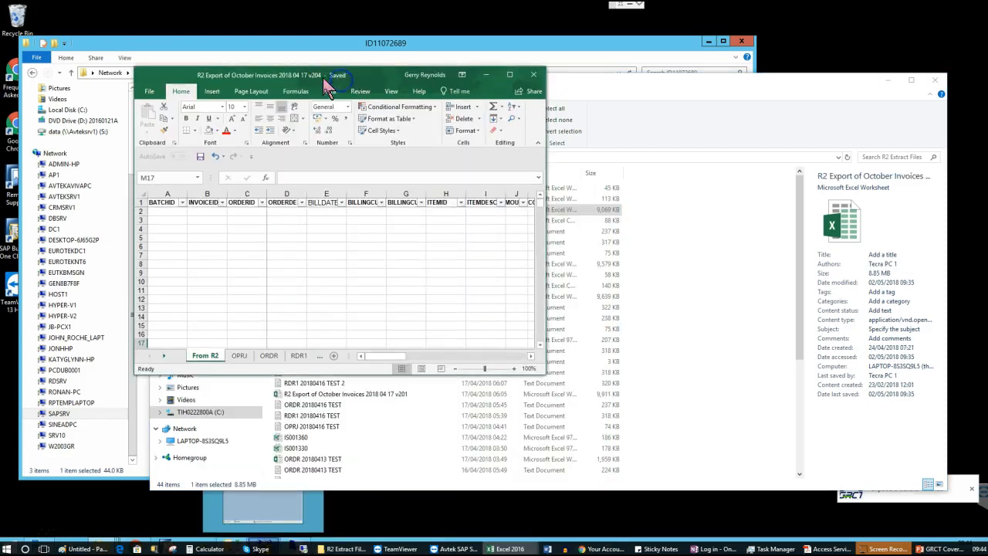
Open ID10849907.xlsx and place it side by side with the October Invoices v204 workbook
double_click(356, 76)
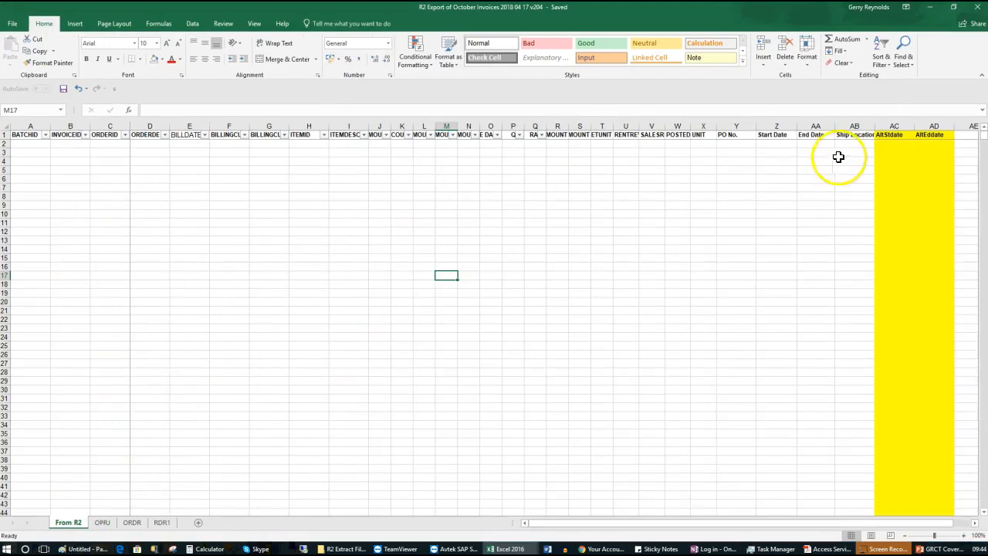
left_click_drag(378, 13, 666, 59)
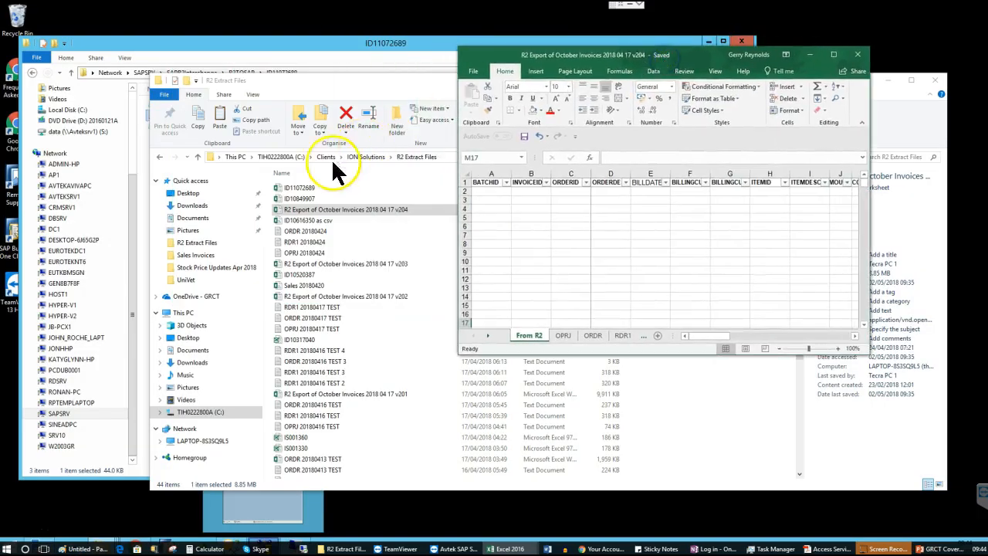
left_click(299, 200)
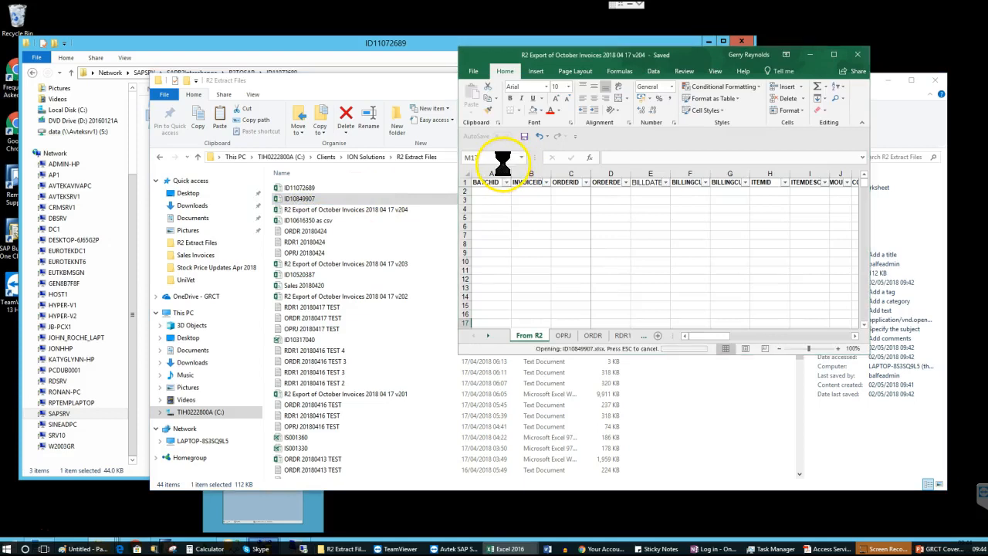
left_click_drag(631, 71, 241, 96)
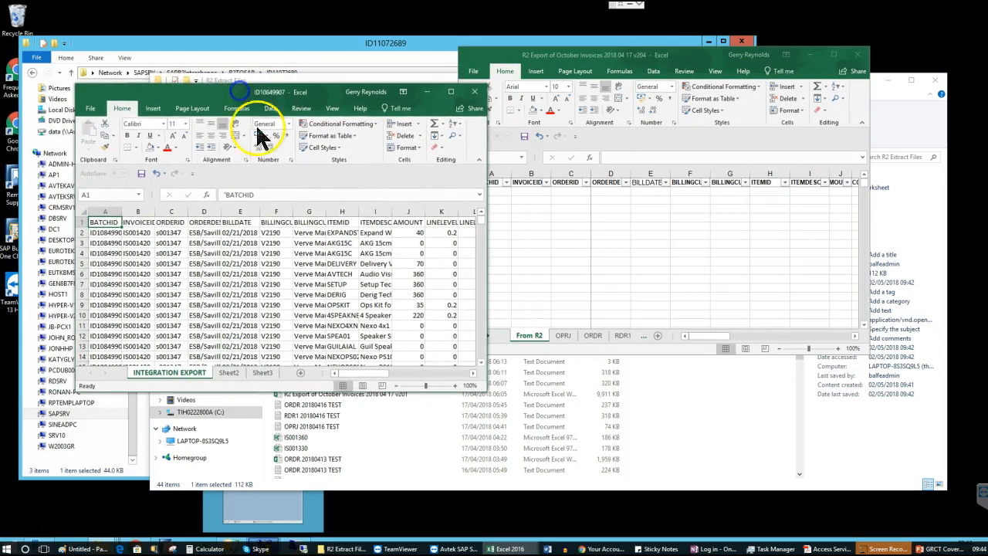
left_click_drag(578, 60, 614, 75)
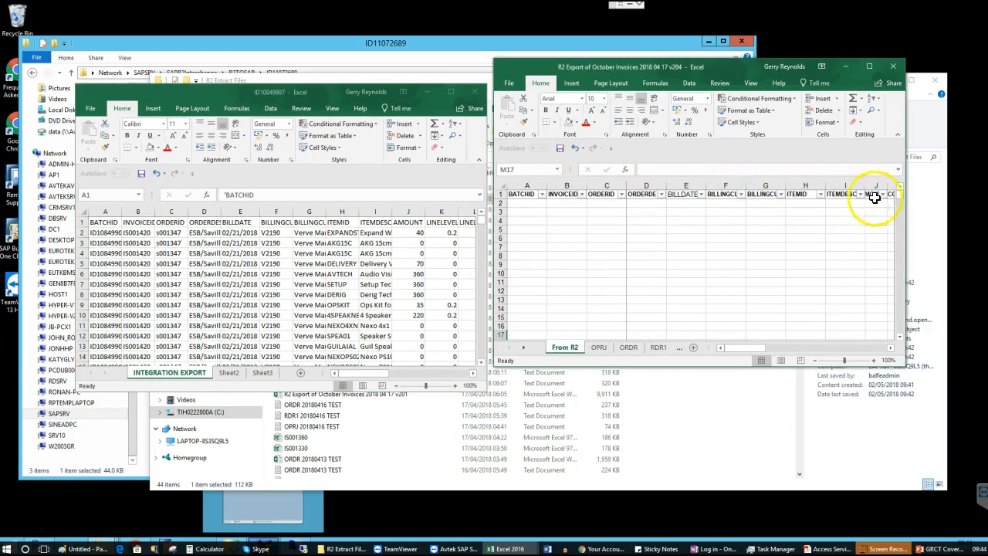
Copy batch ID10849907's data rows from A2 through column AA
left_click(98, 231)
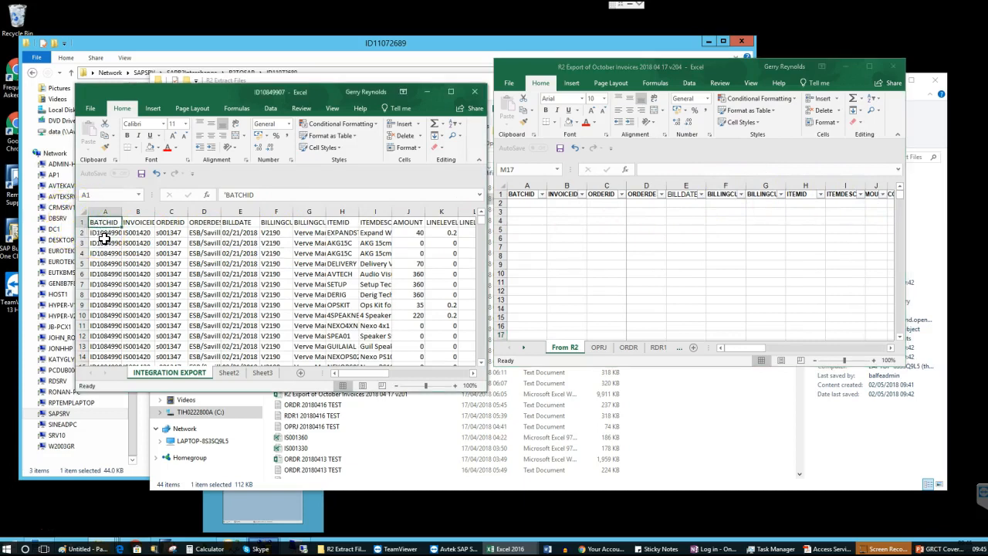
left_click(114, 234)
key("ctrl+shift+Down")
key("shift+Right")
key("shift+Right")
key("shift+Right")
key("shift+Right")
key("shift+Right")
key("shift+Right")
key("shift+Right")
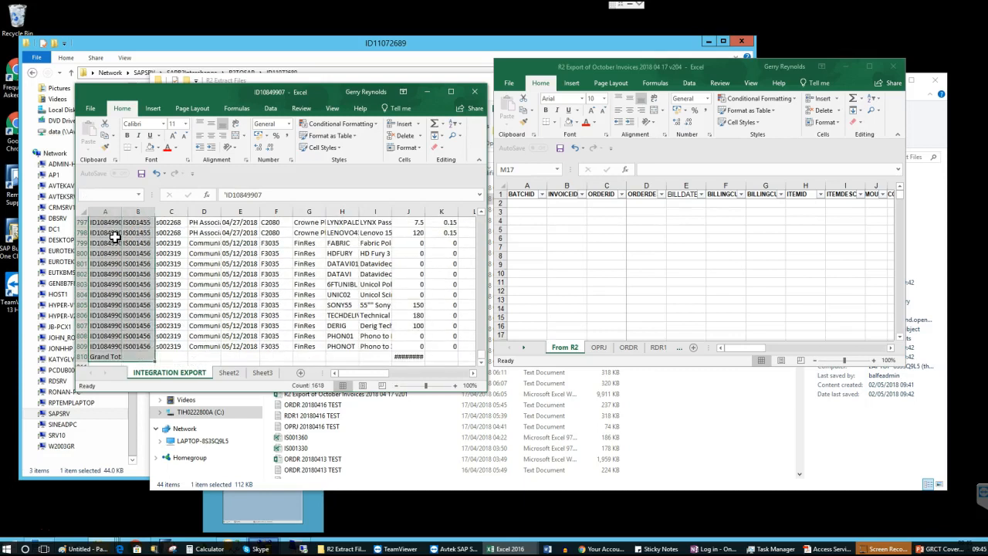
key("shift+Right")
key("shift+Right")
key("shift+Right")
key("shift+Right")
key("shift+Right")
key("shift+Right")
key("shift+Right")
key("shift+Right")
key("shift+Right")
key("shift+Right")
key("shift+Right")
key("shift+Right")
key("shift+Right")
key("shift+Right")
key("shift+Right")
key("shift+Right")
key("shift+Right")
key("shift+Right")
key("shift+Right")
key("shift+Right")
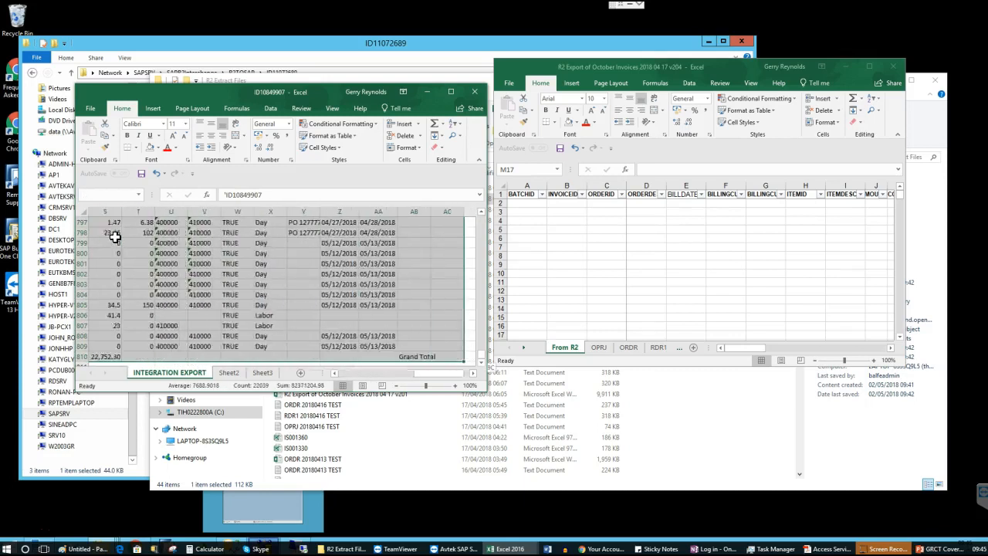
key("shift+Left")
key("shift+Left")
key("shift+Left")
key("shift+Left")
key("shift+Left")
key("shift+Left")
key("shift+Left")
key("shift+Left")
key("shift+Left")
key("shift+Left")
key("shift+Left")
key("shift+Left")
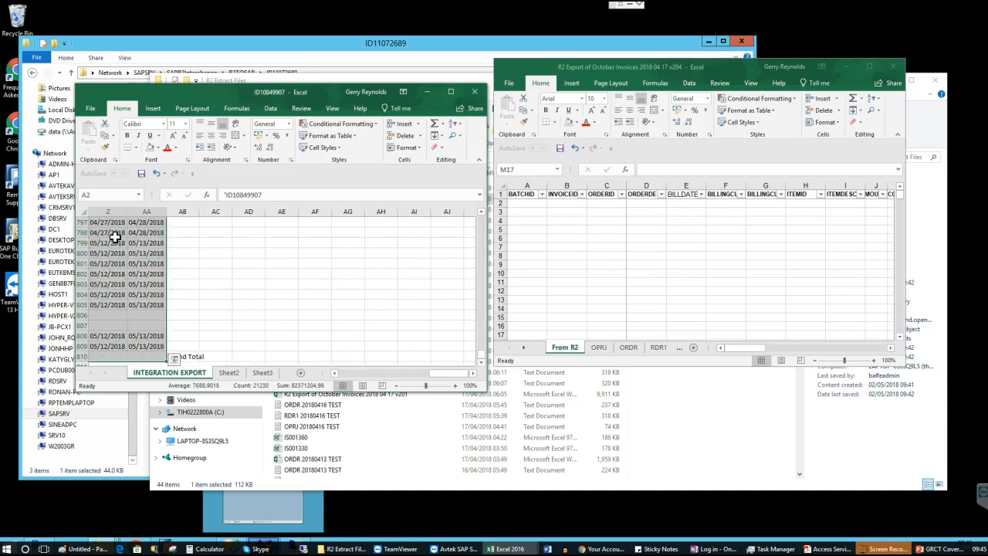
key("ctrl+q")
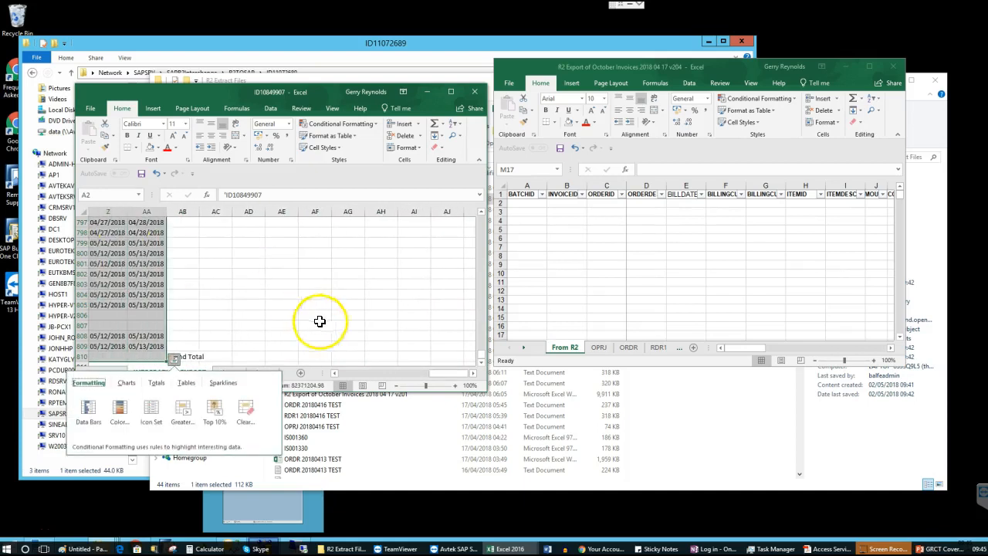
left_click(481, 363)
left_click(481, 364)
left_click(480, 364)
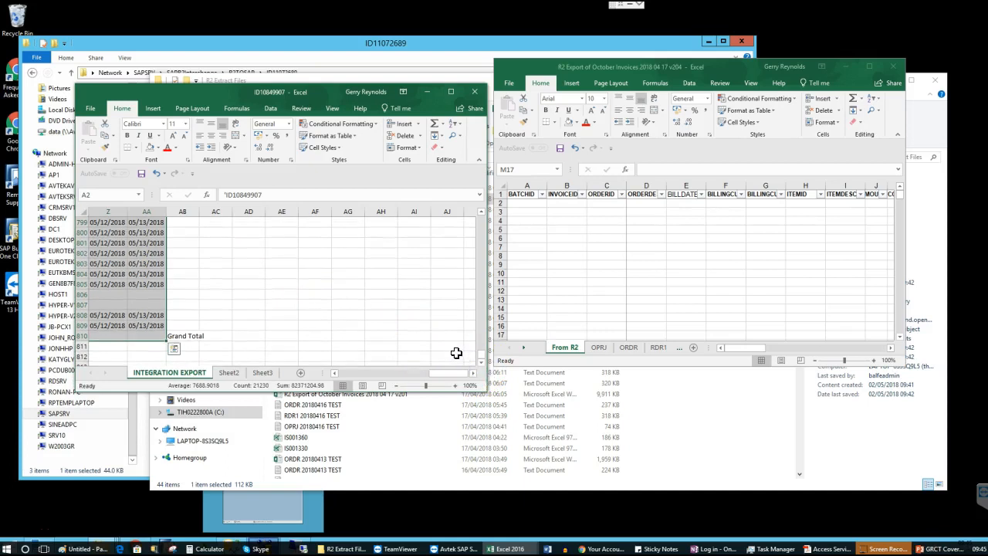
key("ctrl+c")
Paste the rows into the From R2 sheet at A2 and select the Grand Total row 810
left_click(576, 216)
left_click(521, 205)
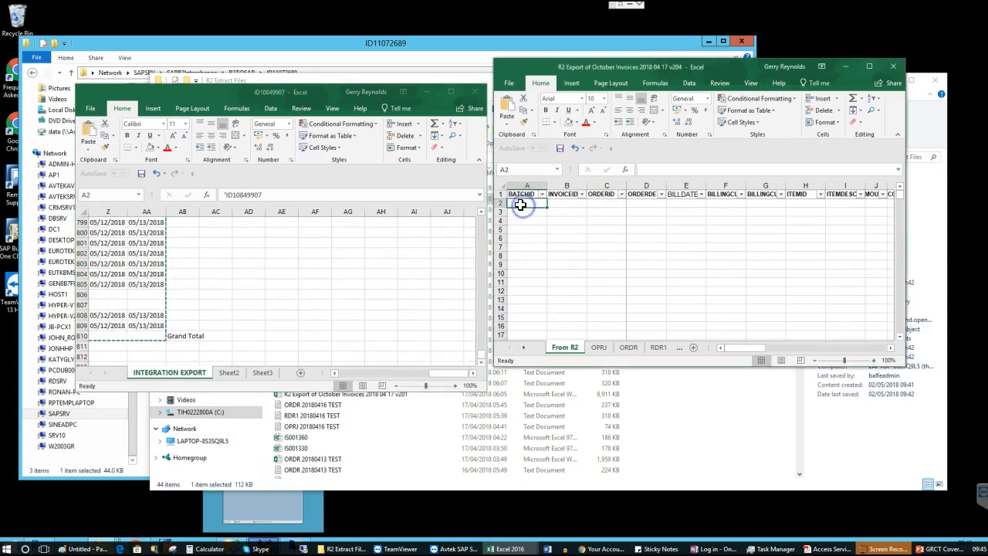
key("ctrl+v")
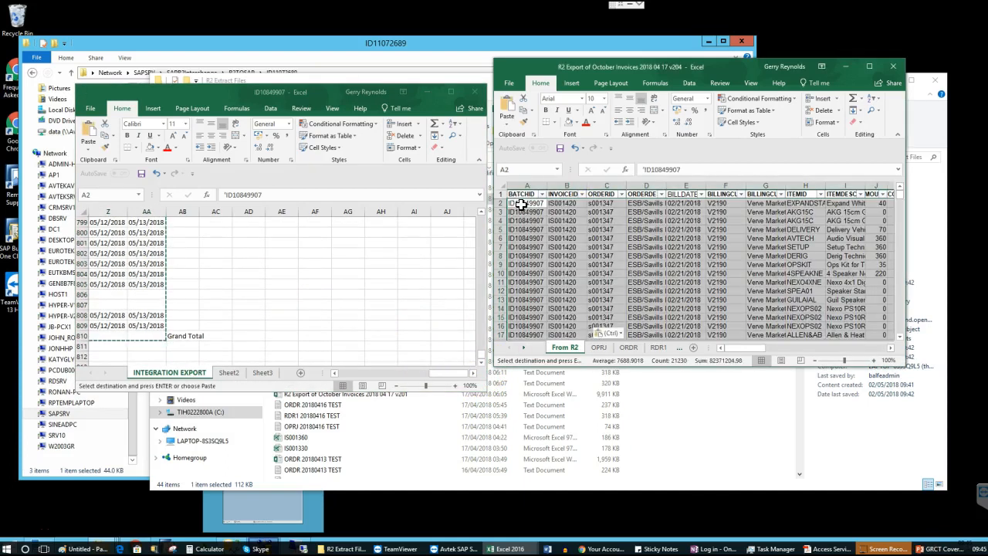
left_click(521, 205)
key("Escape")
key("ctrl+Down")
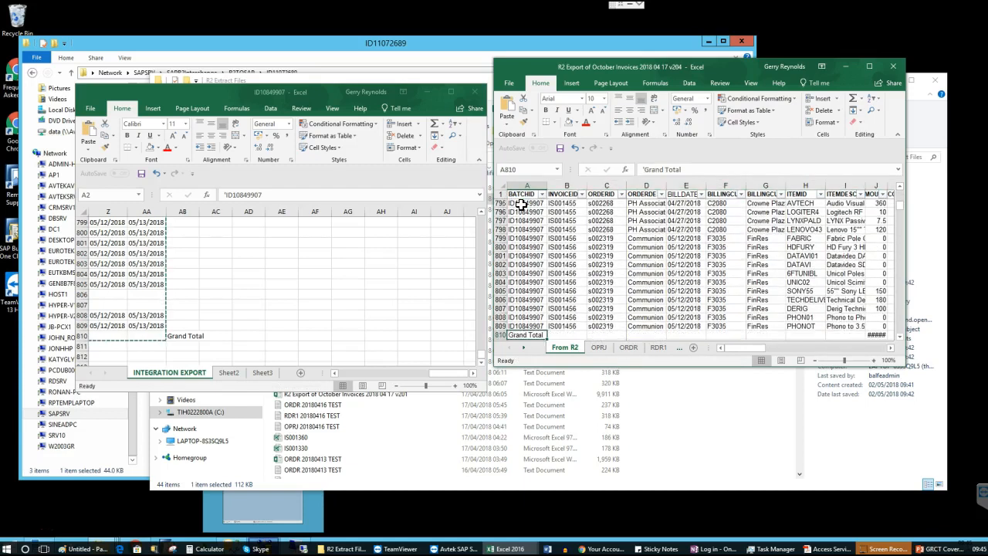
key("Down")
key("Up")
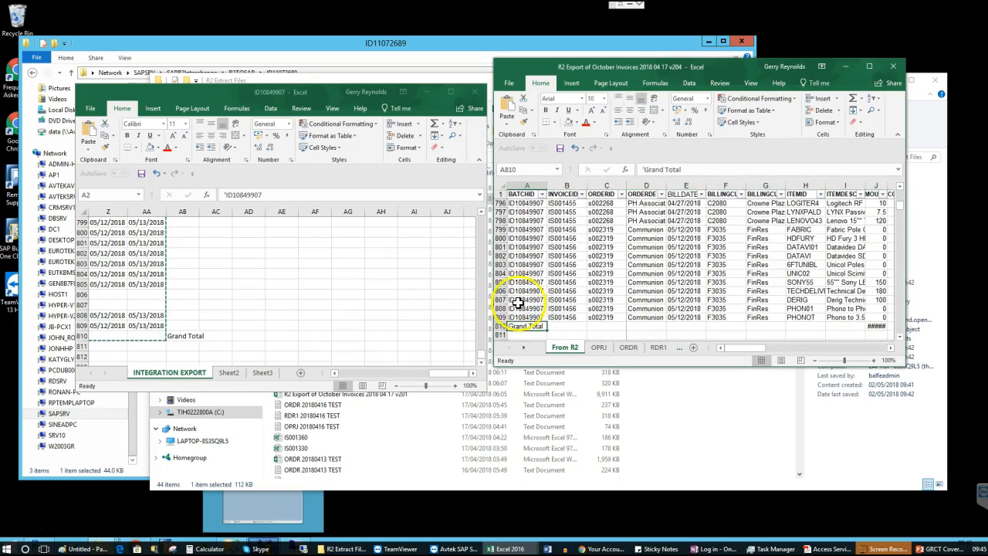
left_click(499, 326)
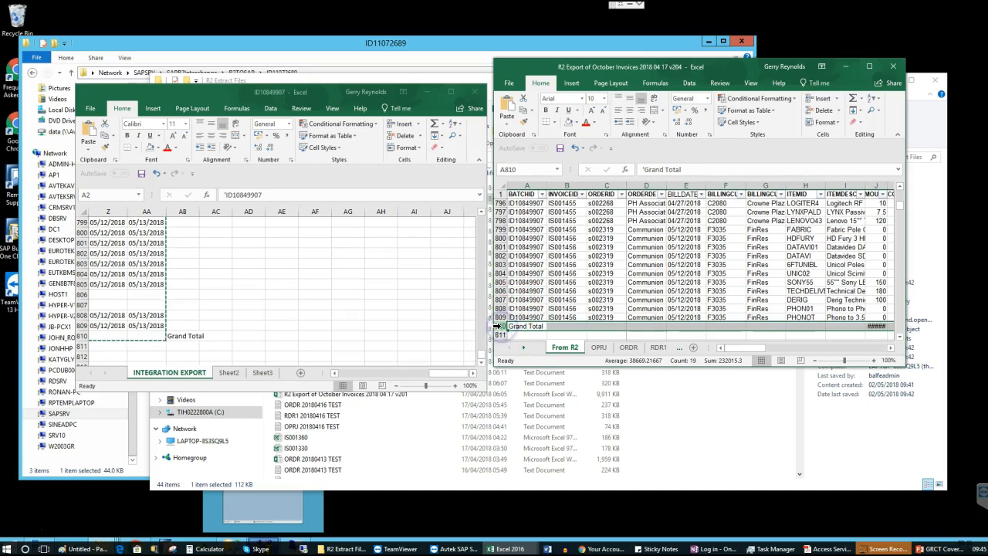
Open the ID11072689 export file from R2 Extract Files
left_click(254, 85)
left_click(252, 79)
left_click(302, 192)
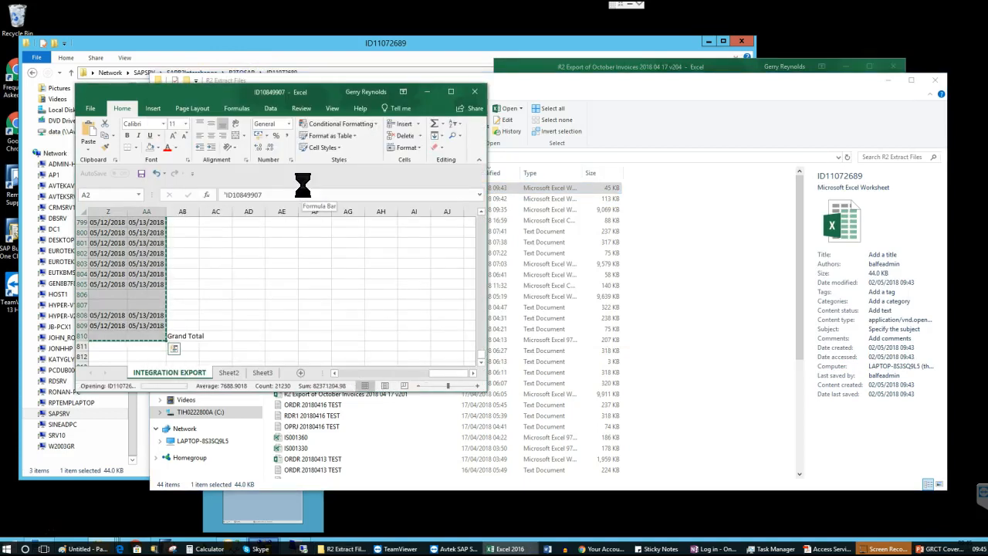
Copy ID11072689's data rows minus the Grand Total and paste them into From R2 at A810
left_click(111, 246)
key("ctrl+shift+Down")
key("ctrl+shift+Right")
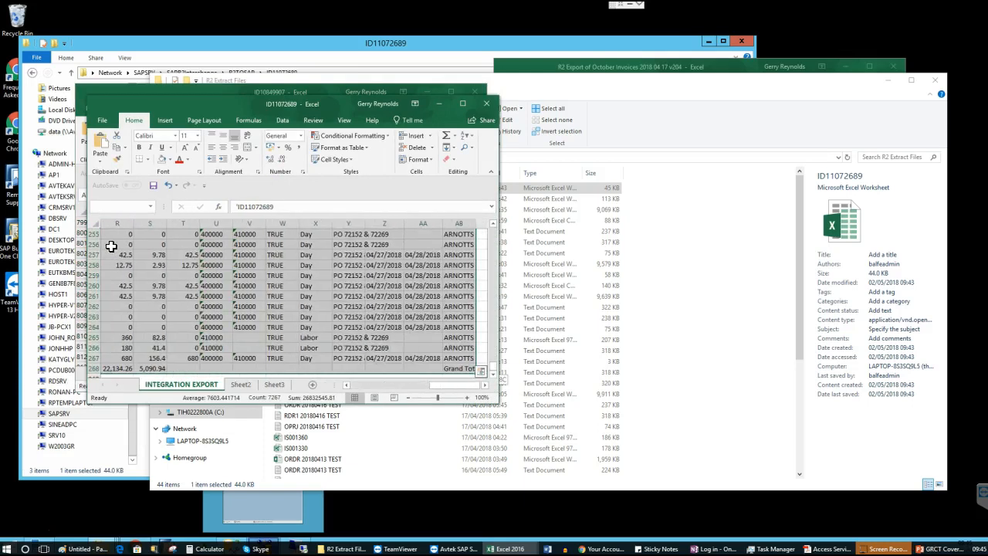
key("shift+Up")
key("ctrl+c")
left_click(694, 65)
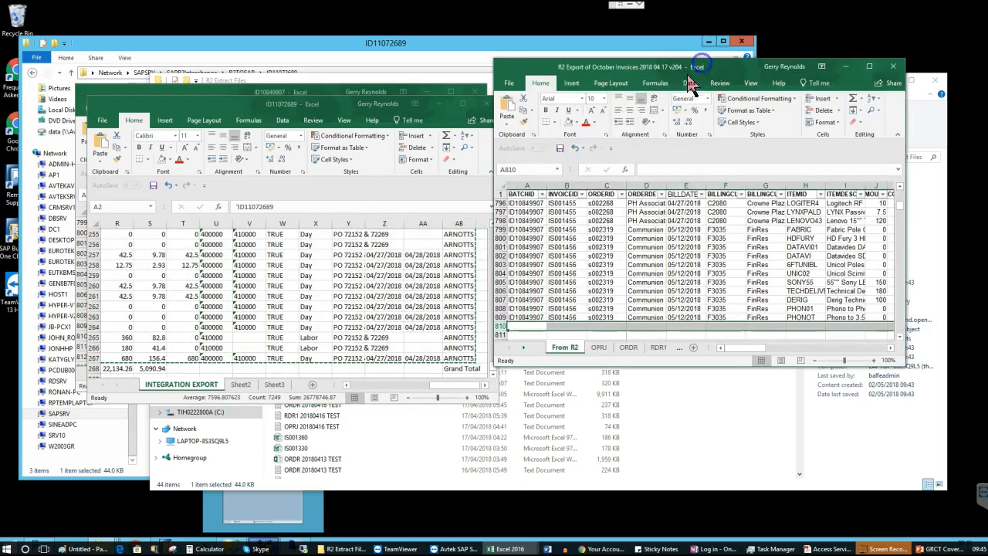
left_click(527, 327)
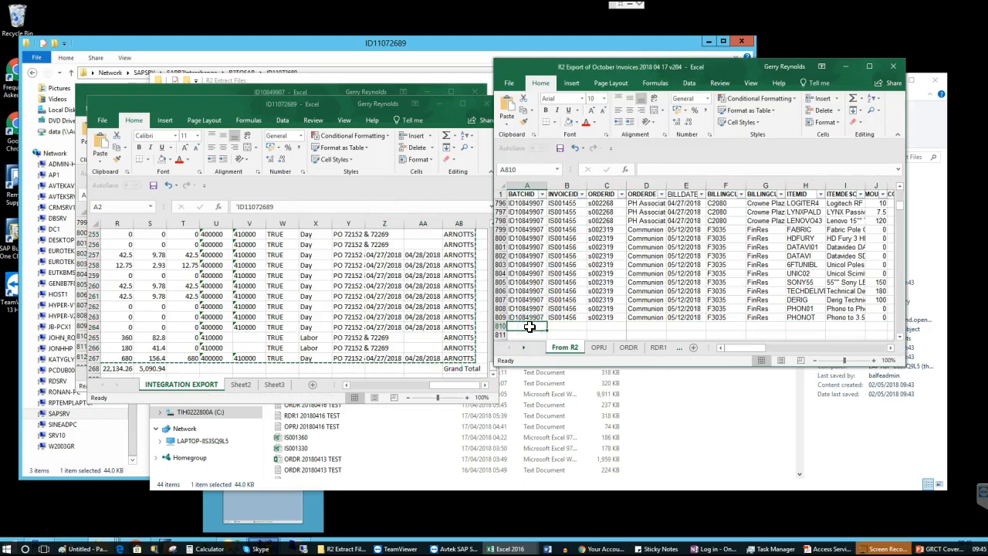
key("ctrl+v")
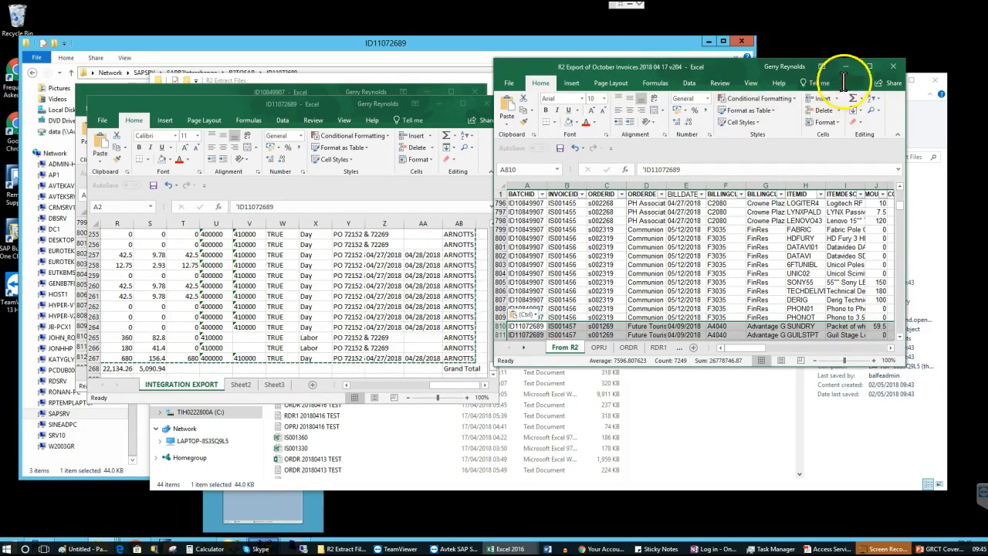
left_click(869, 67)
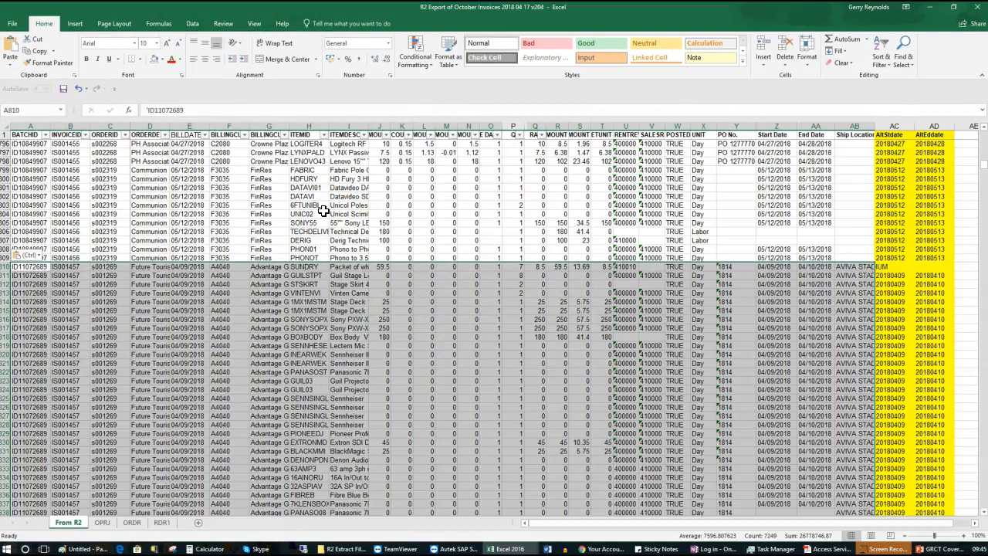
key("ctrl+Down")
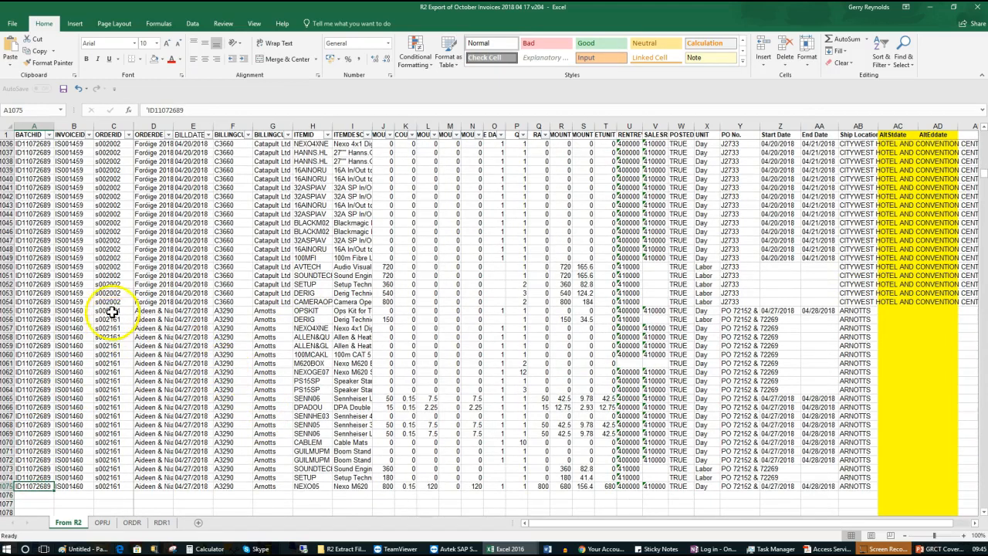
left_click_drag(69, 267, 78, 487)
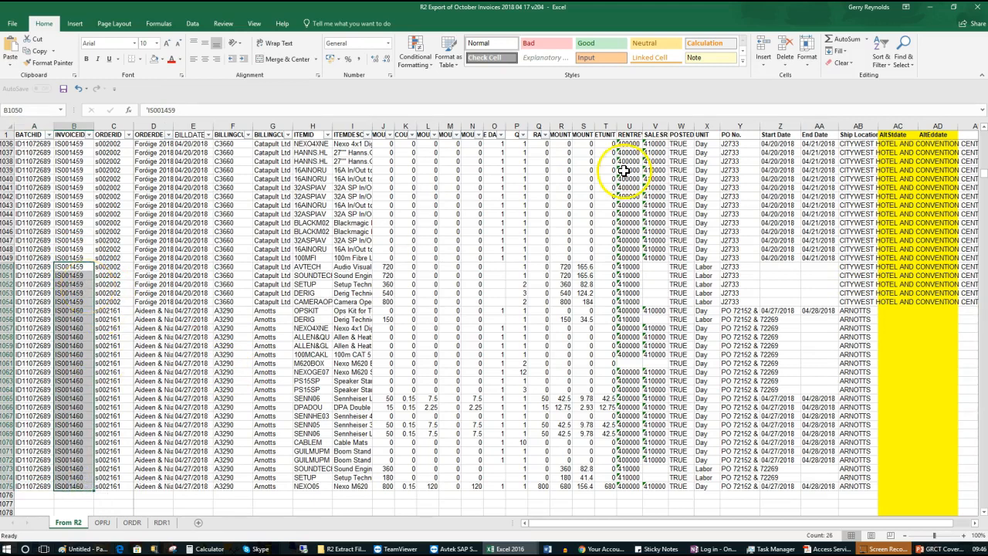
left_click_drag(984, 183, 981, 135)
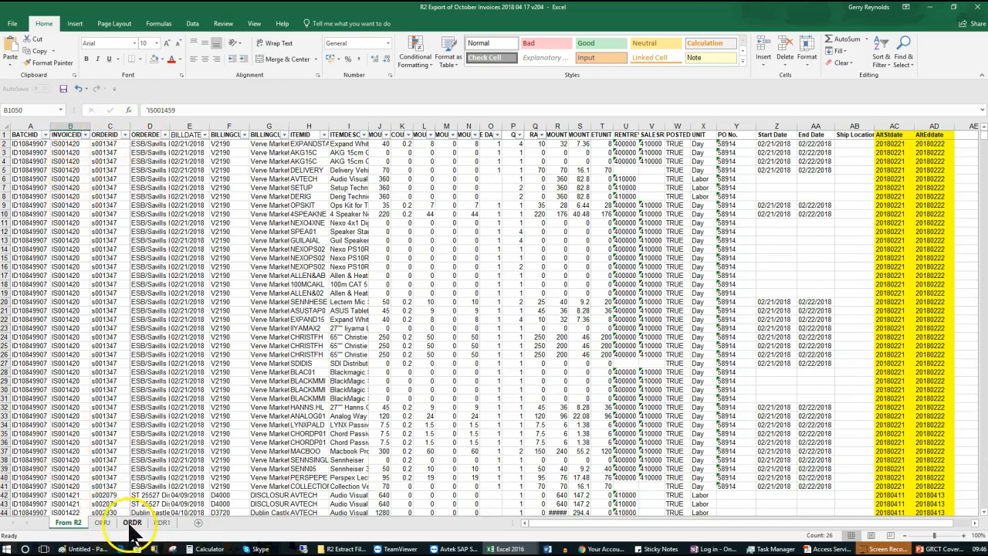
Expand the formula bar to display RDR1's A5 nested IF formula and select all of it
left_click(160, 524)
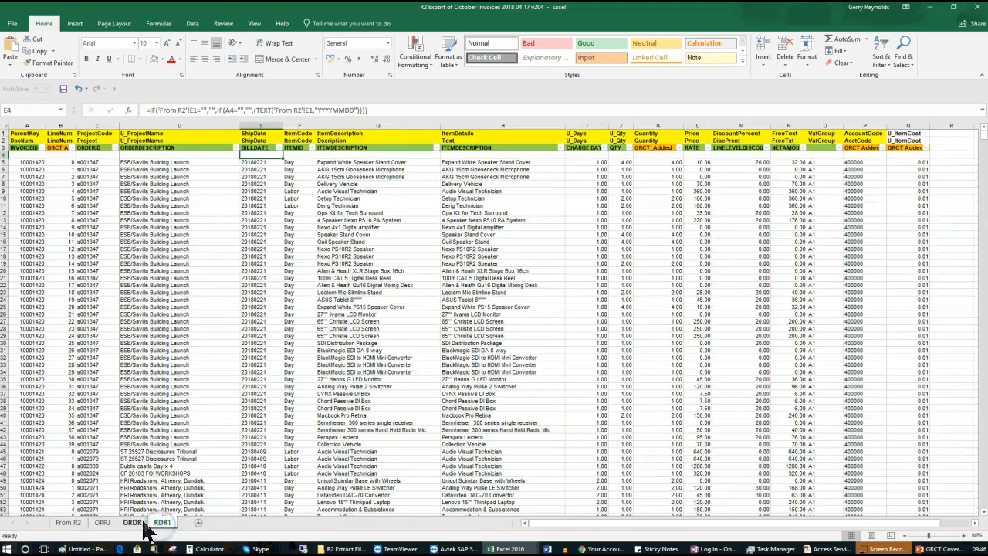
left_click(27, 162)
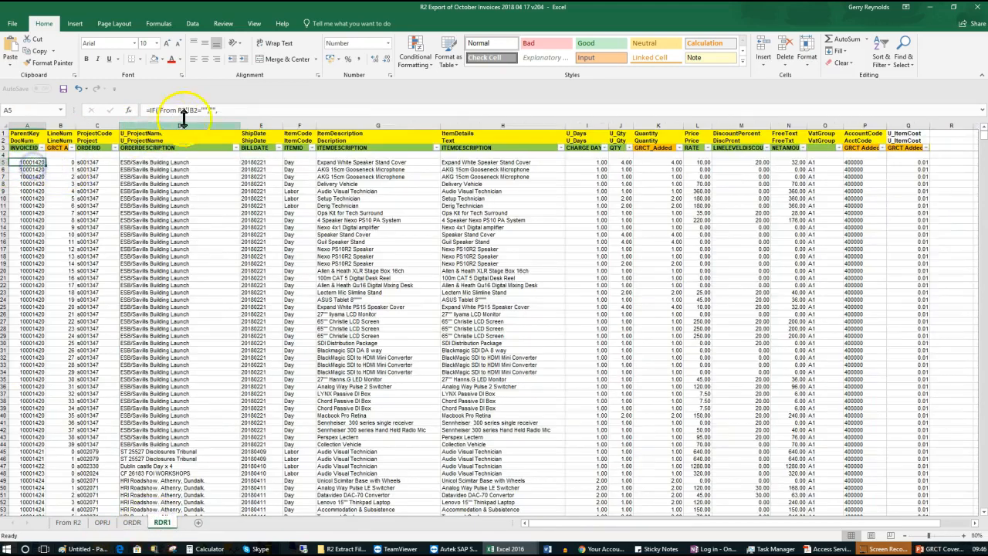
left_click(243, 115)
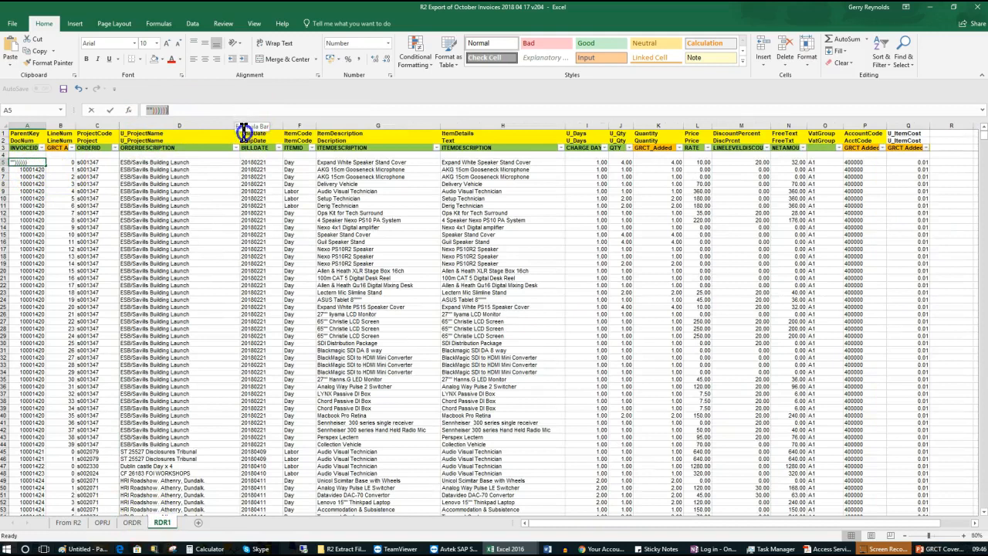
left_click_drag(243, 117, 245, 209)
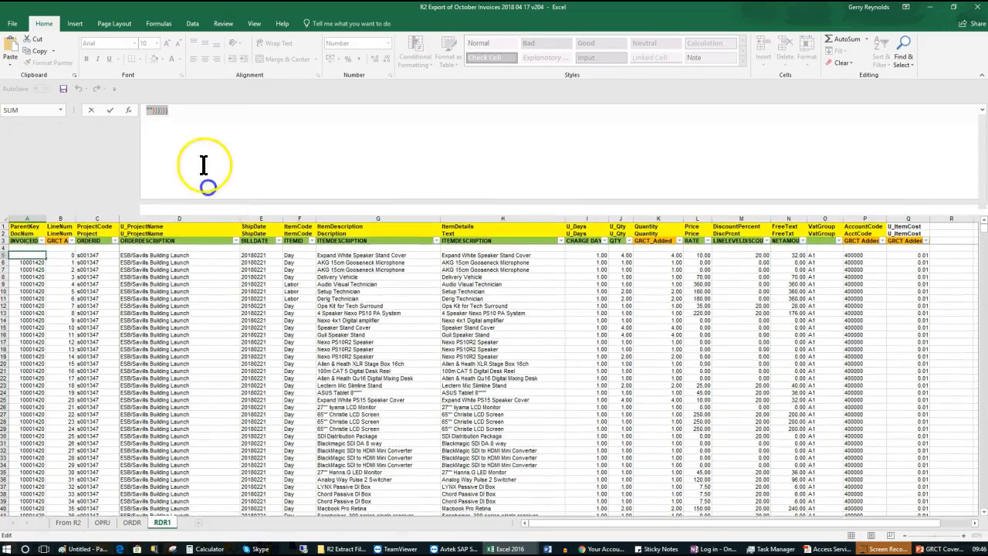
left_click(209, 173)
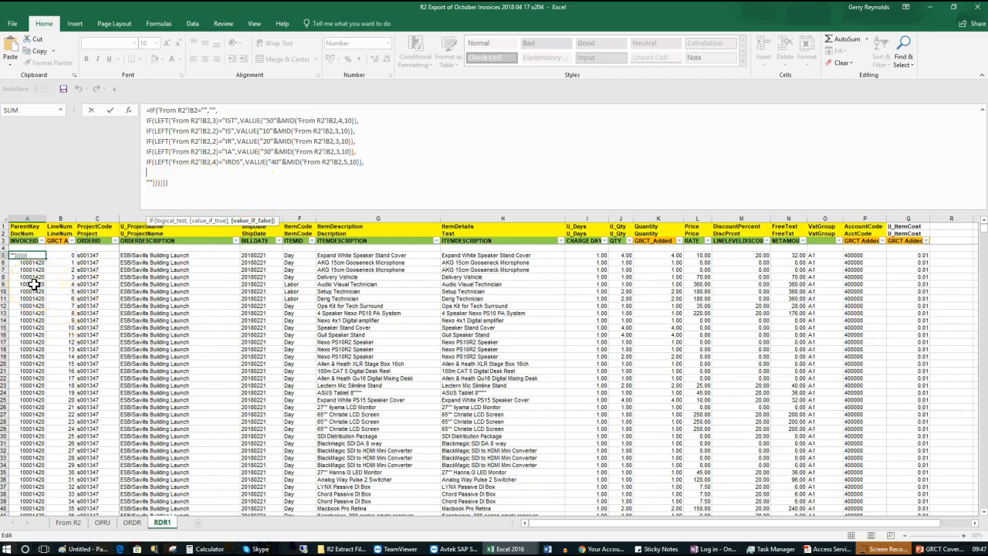
left_click_drag(224, 120, 228, 163)
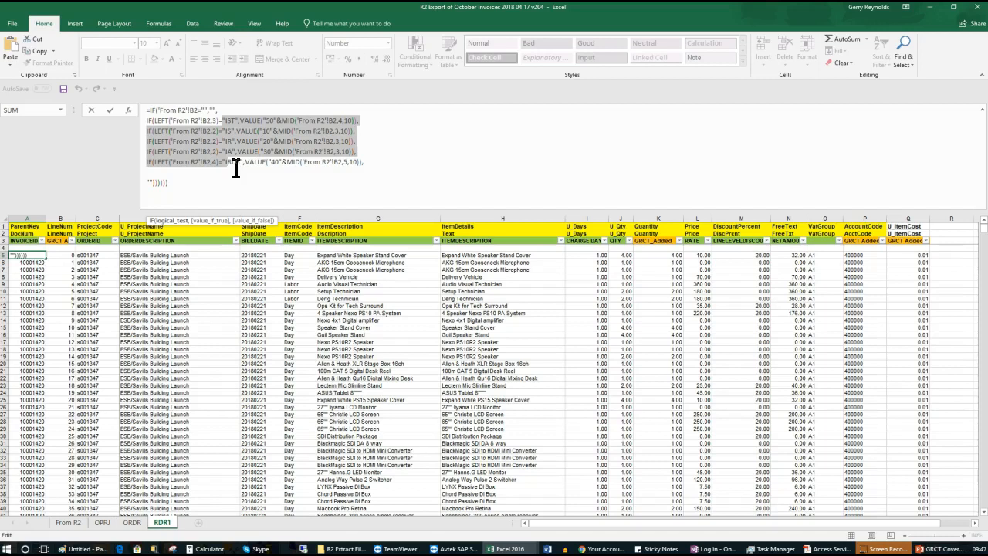
left_click(186, 185)
left_click_drag(186, 185, 144, 111)
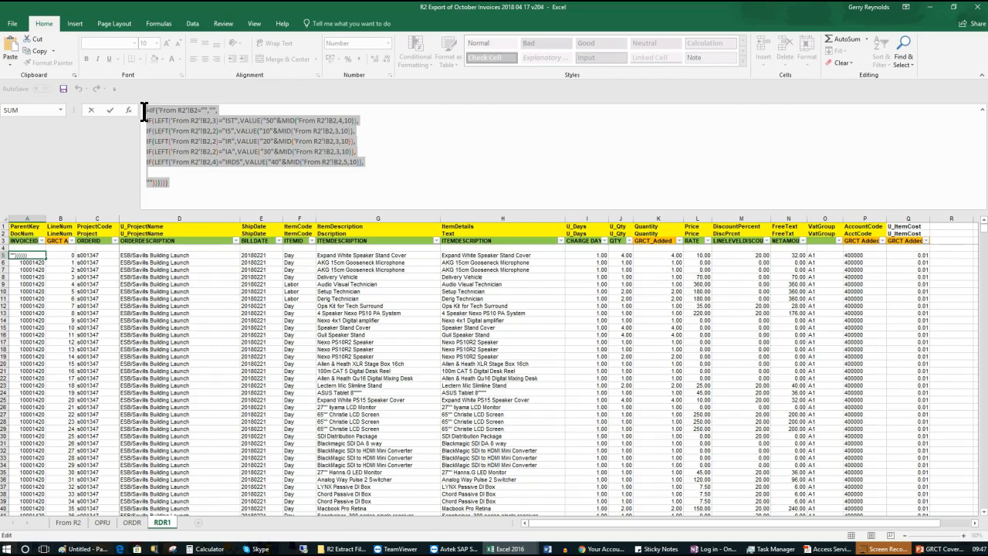
left_click(70, 524)
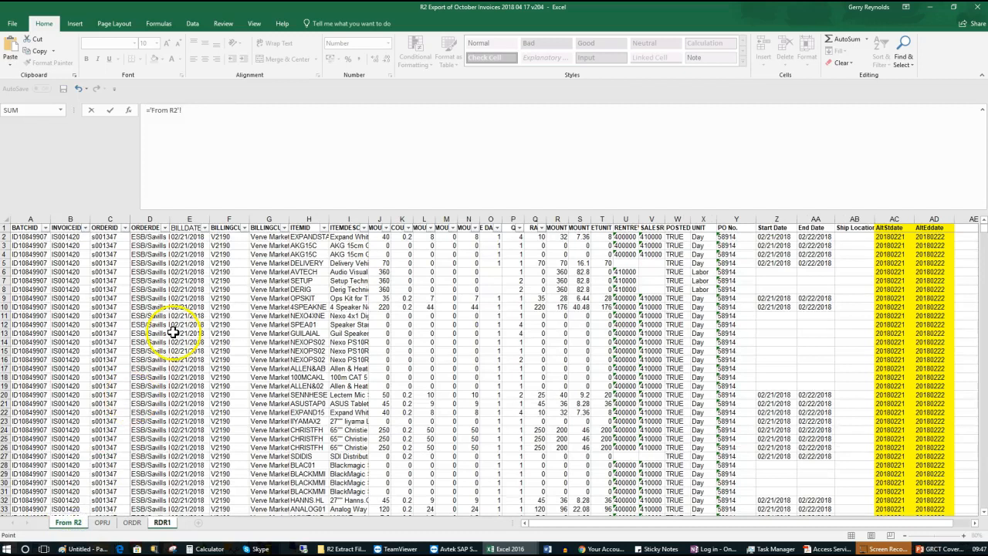
Exit the A5 edit, inspect E11's ShipDate formula, and restore the formula bar height
left_click(187, 237)
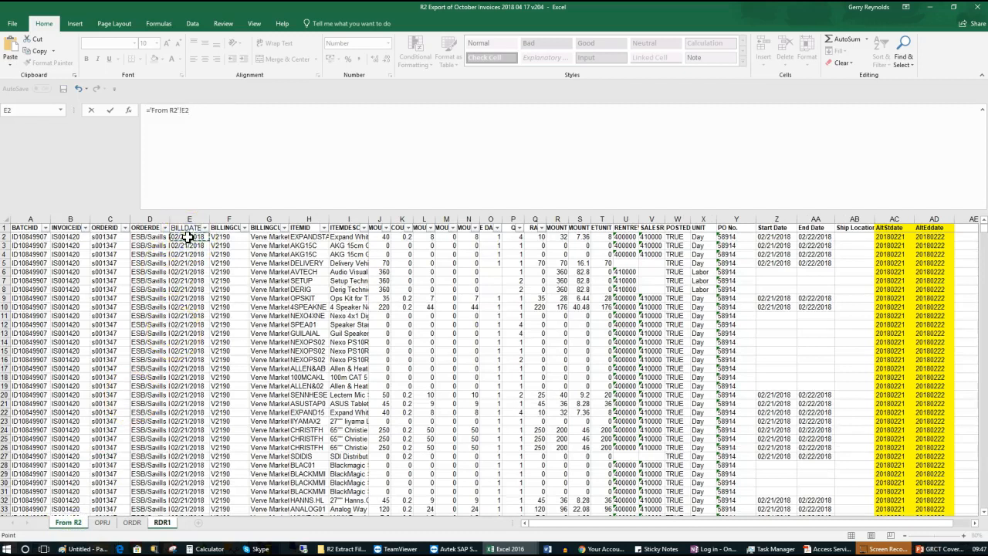
key("Return")
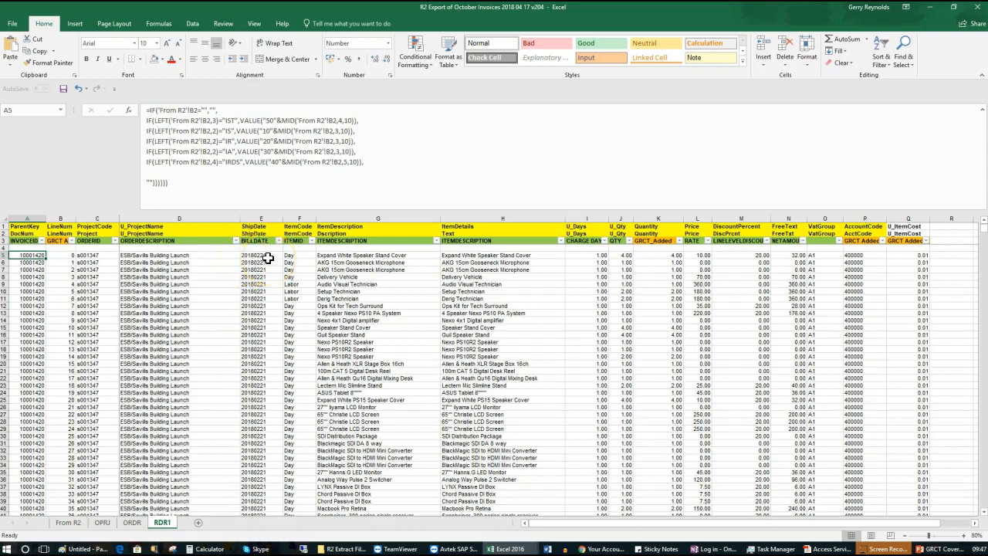
left_click(257, 297)
left_click_drag(324, 210, 315, 113)
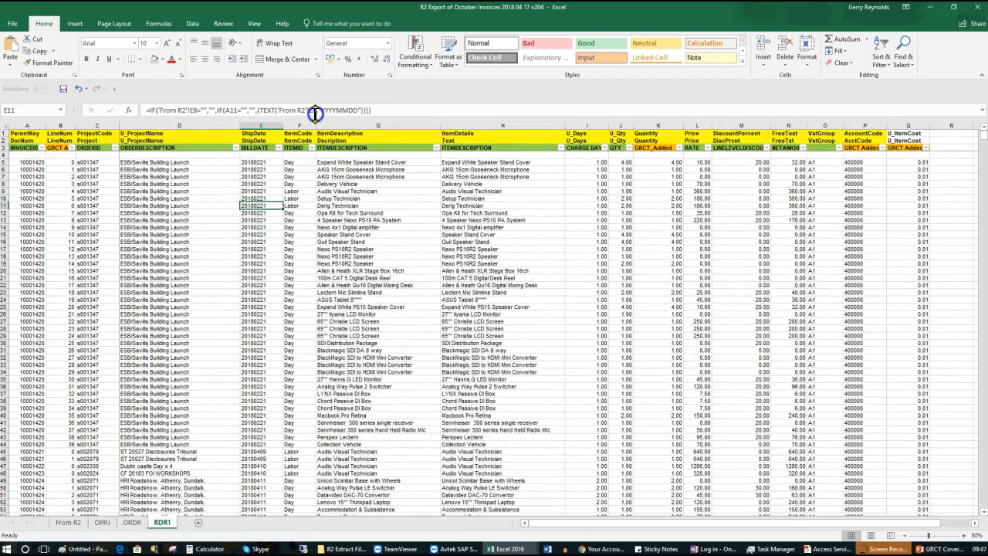
left_click(104, 524)
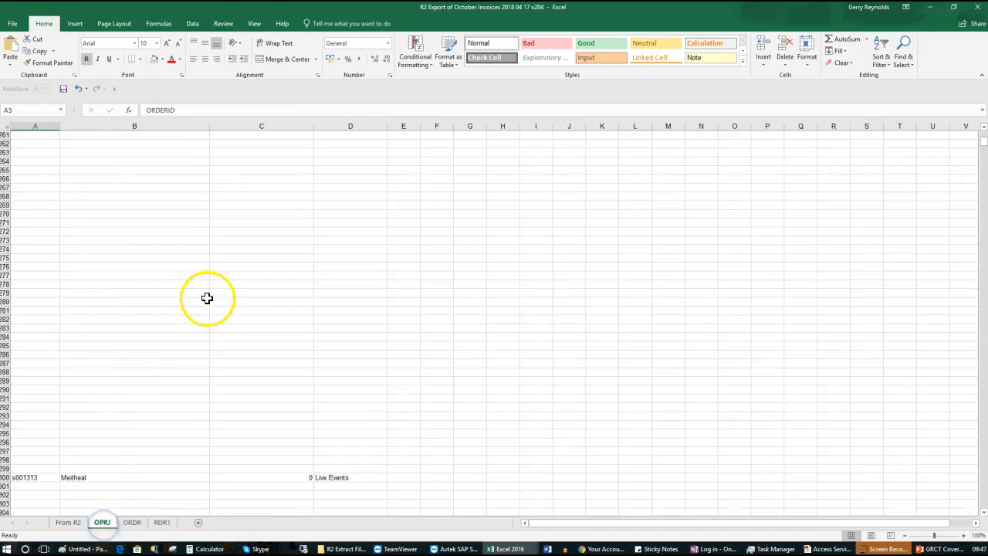
Review the order descriptions in column D of the From R2 sheet
scroll(347, 193, "up", 20)
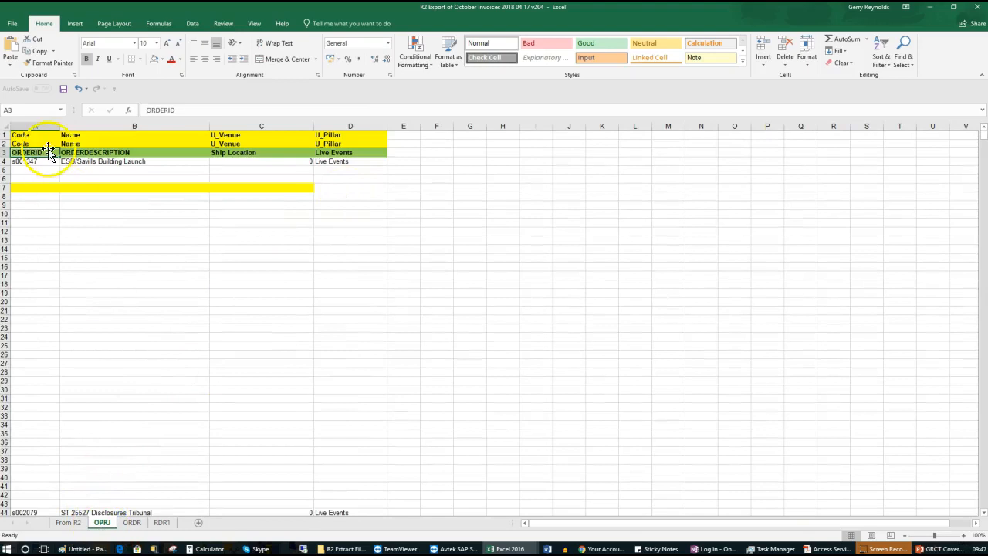
scroll(295, 162, "down", 17)
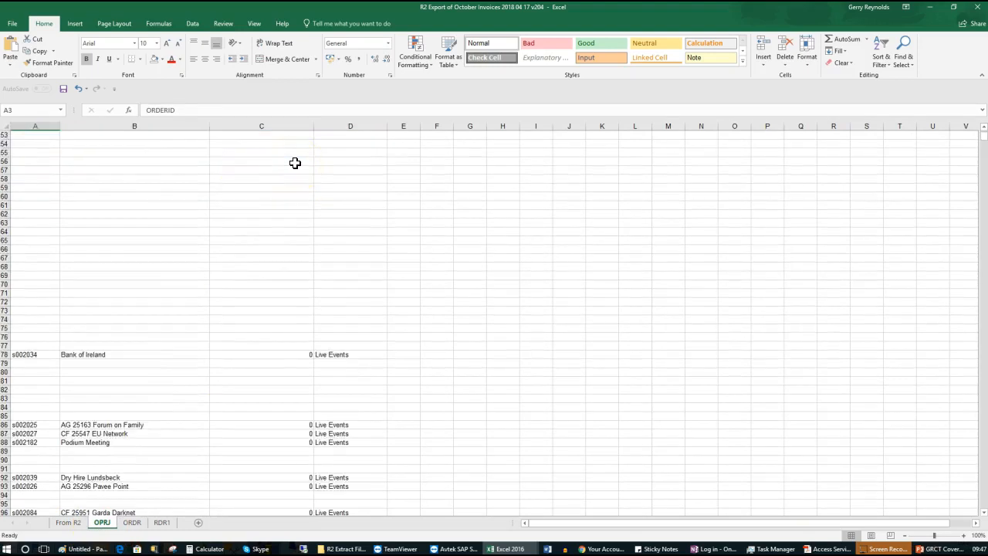
scroll(295, 162, "down", 9)
scroll(294, 163, "up", 20)
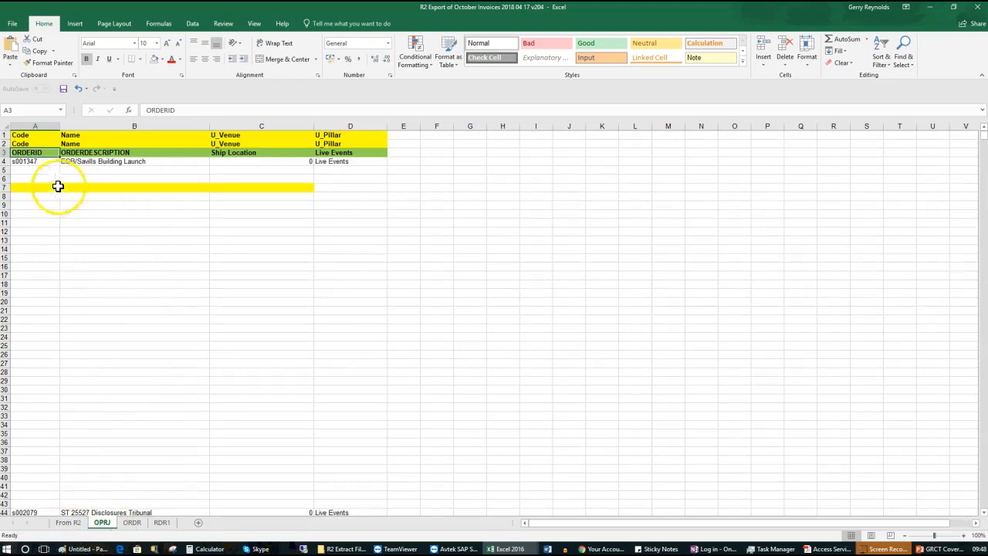
left_click(68, 523)
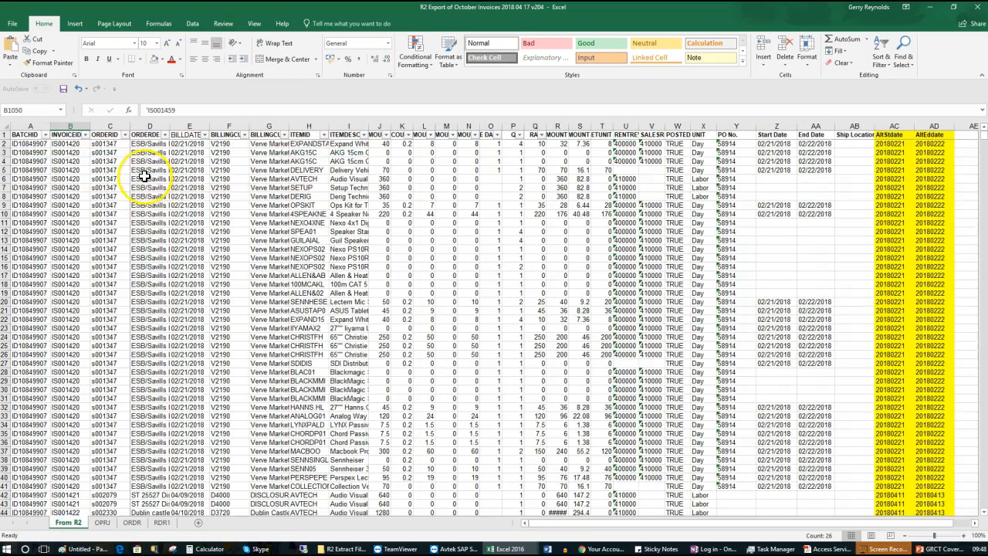
left_click_drag(147, 136, 155, 414)
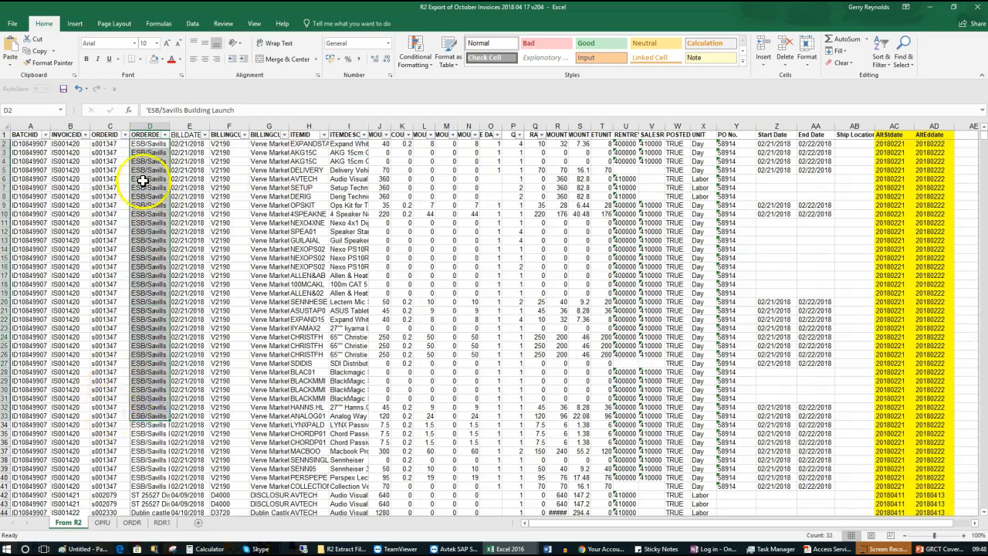
Back on OPRJ, inspect the formulas in A4, A6, row 4 and row 44
left_click(101, 522)
left_click(39, 162)
left_click(39, 177)
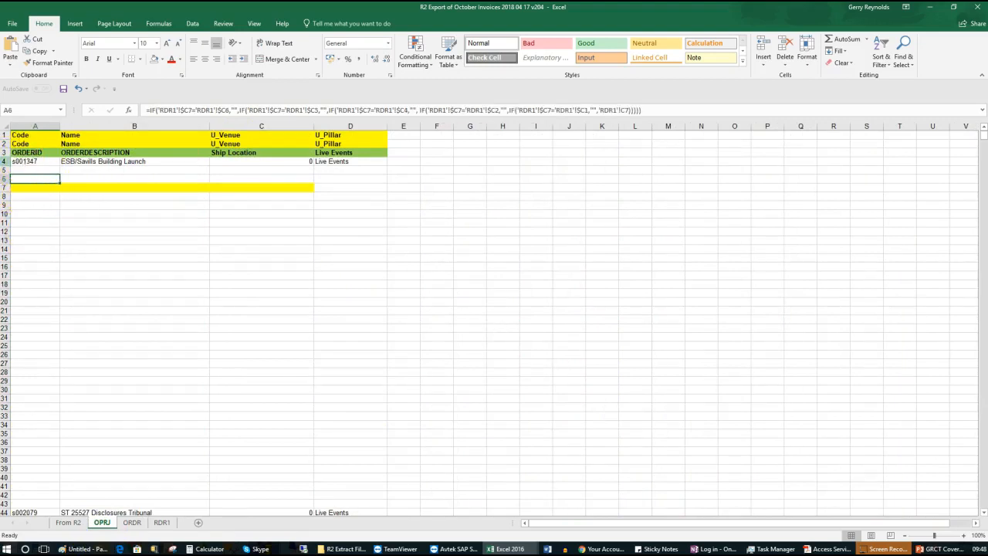
left_click(6, 162)
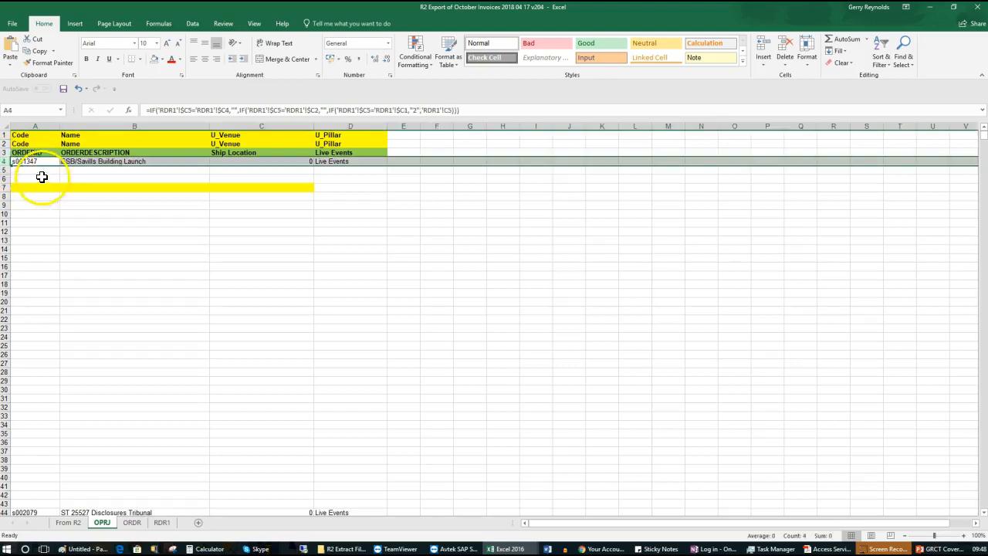
left_click(6, 512)
Check the formulas in OPRJ cells A43 and A44, then return to From R2
scroll(122, 379, "down", 9)
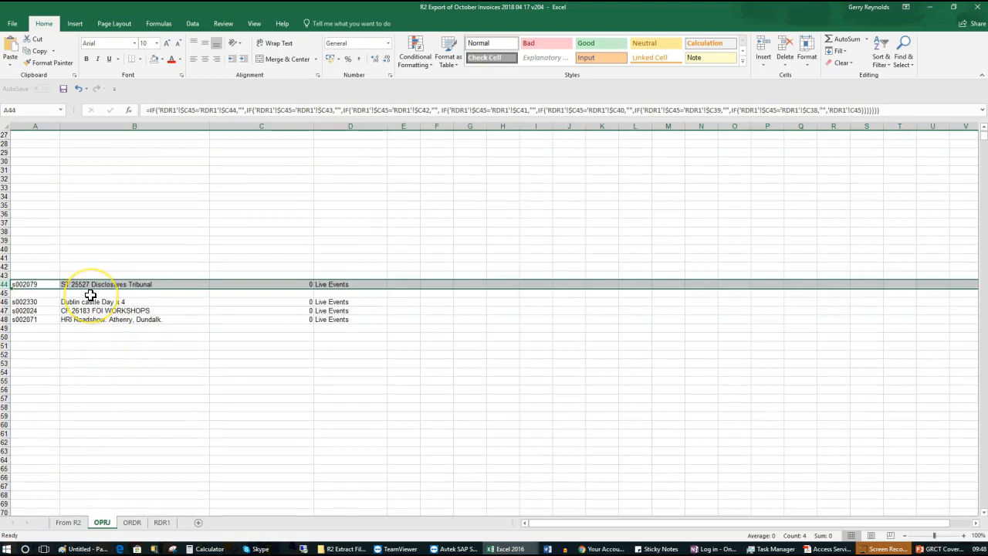
scroll(90, 295, "up", 9)
scroll(90, 291, "down", 9)
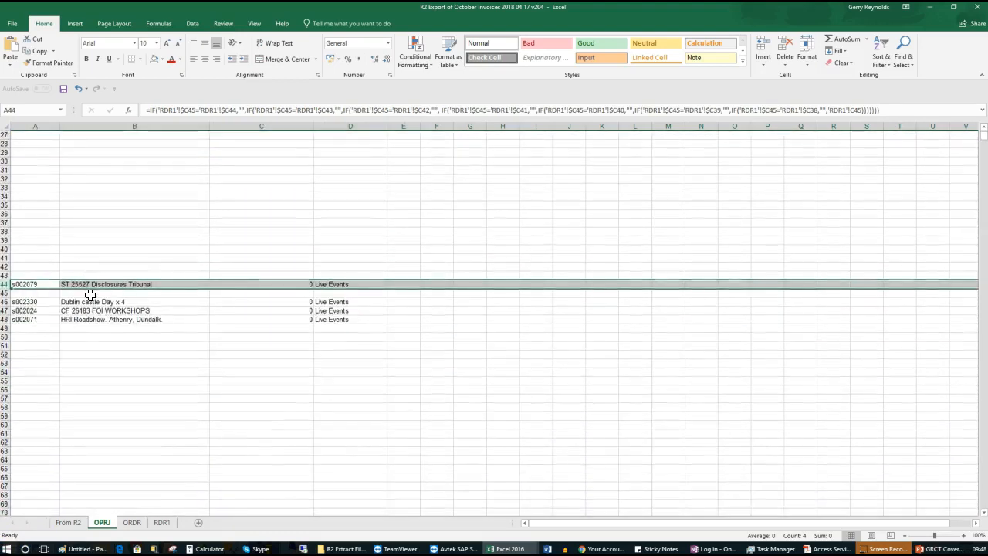
left_click(44, 274)
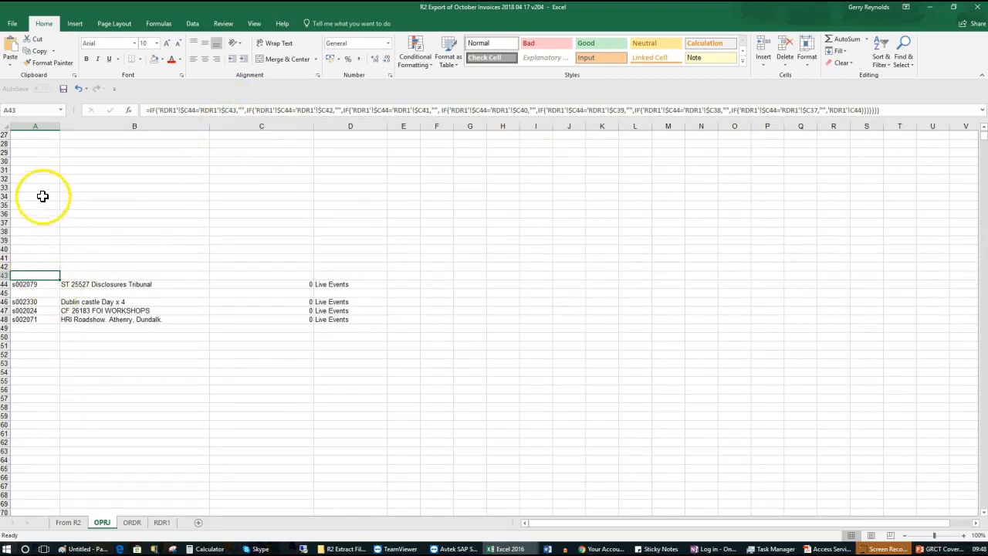
left_click(40, 284)
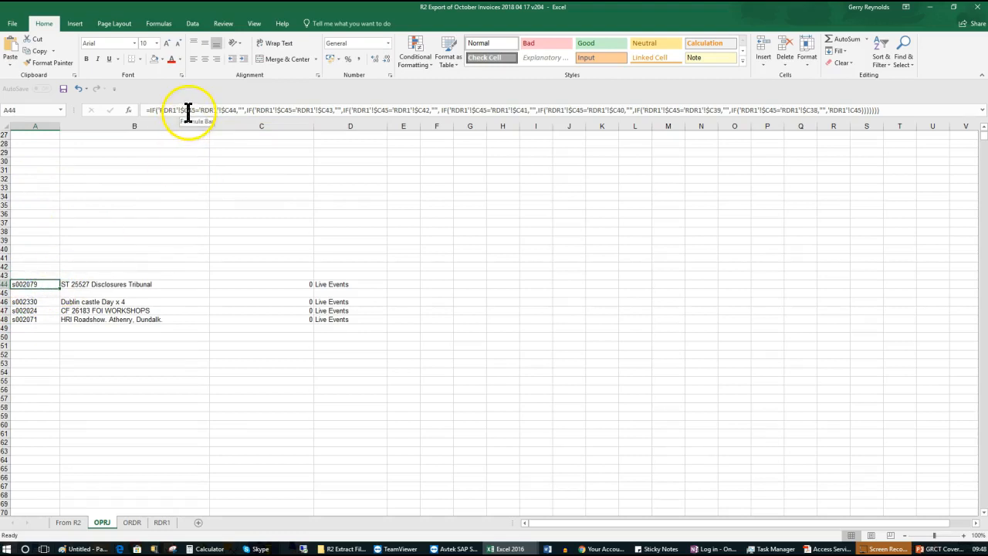
left_click(71, 523)
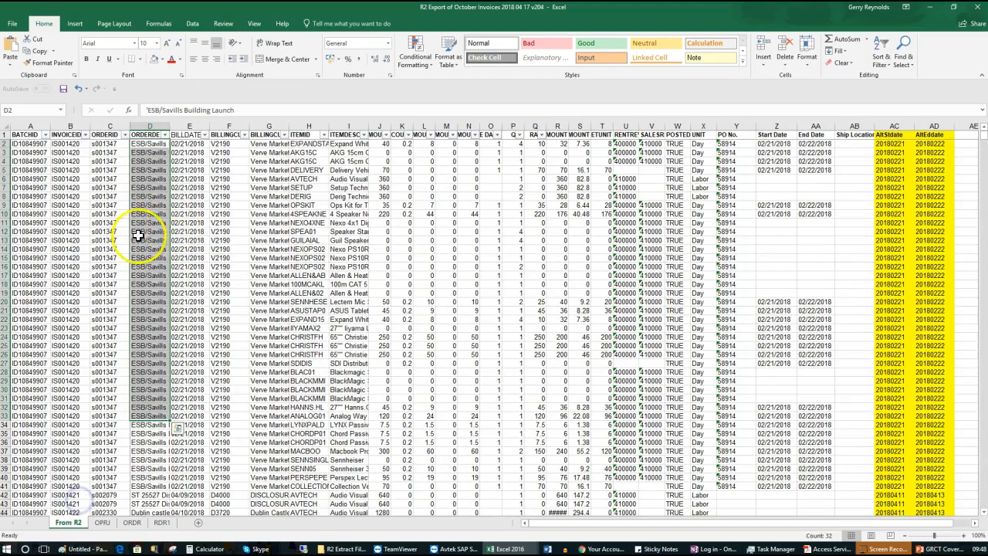
Check the From R2 invoice IDs in B40, row 41 and B43:B44
left_click(76, 477)
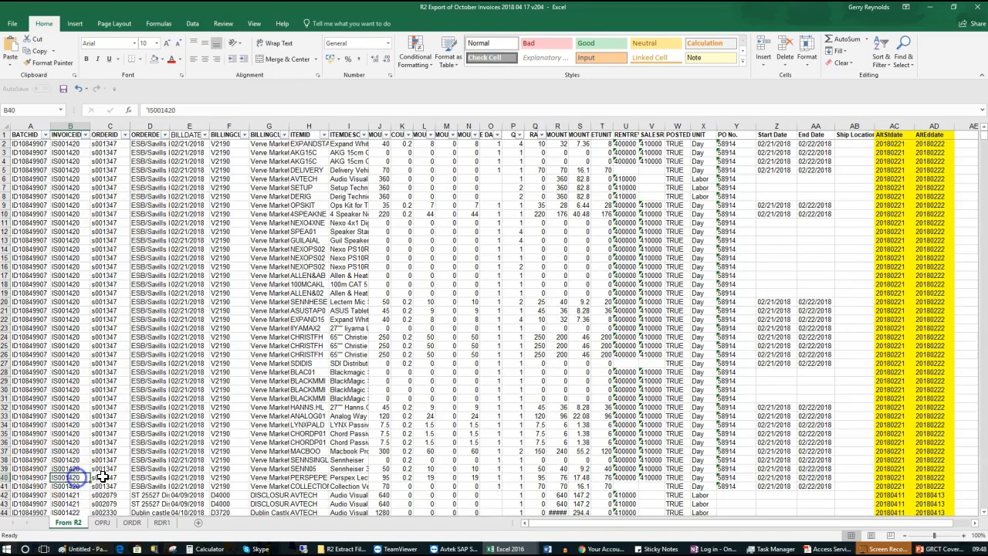
left_click(6, 487)
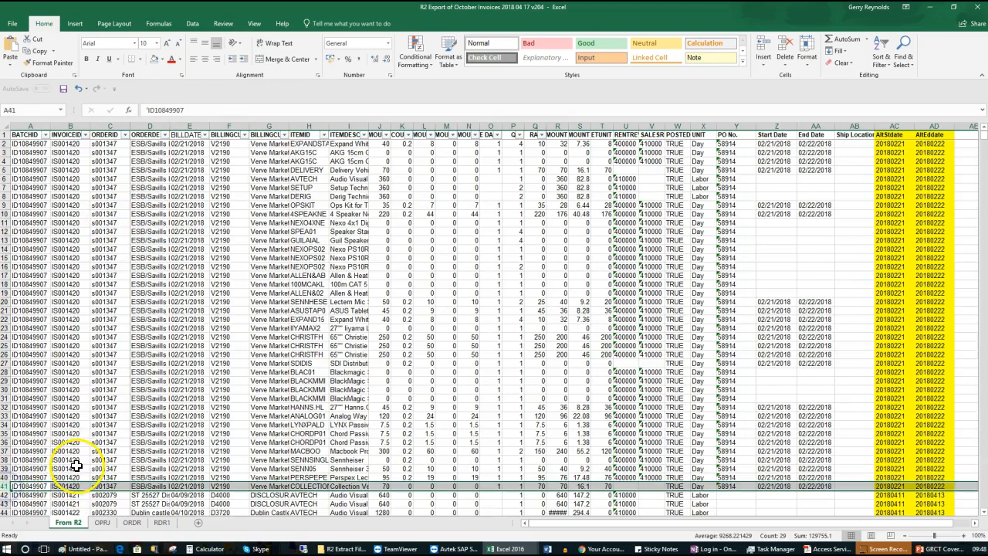
scroll(76, 466, "down", 9)
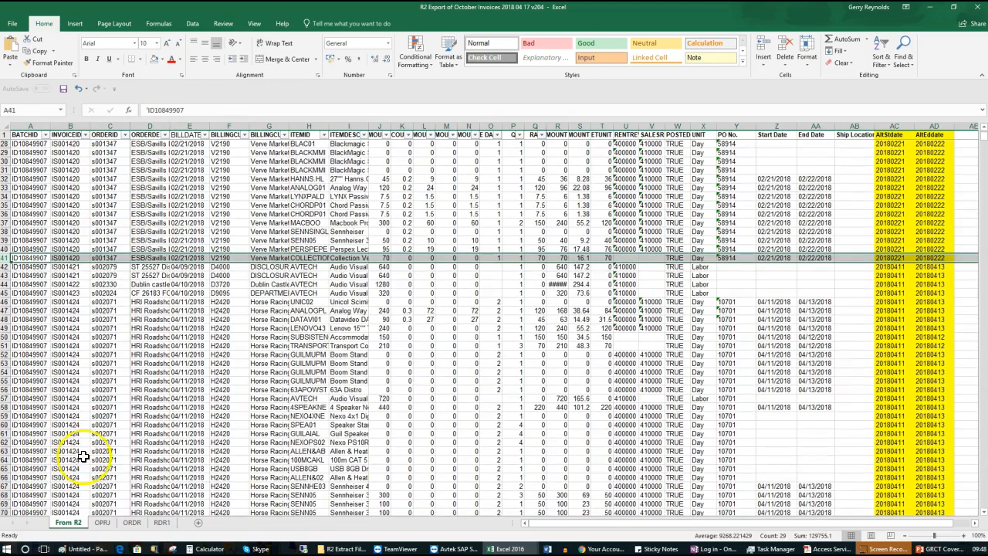
left_click(69, 275)
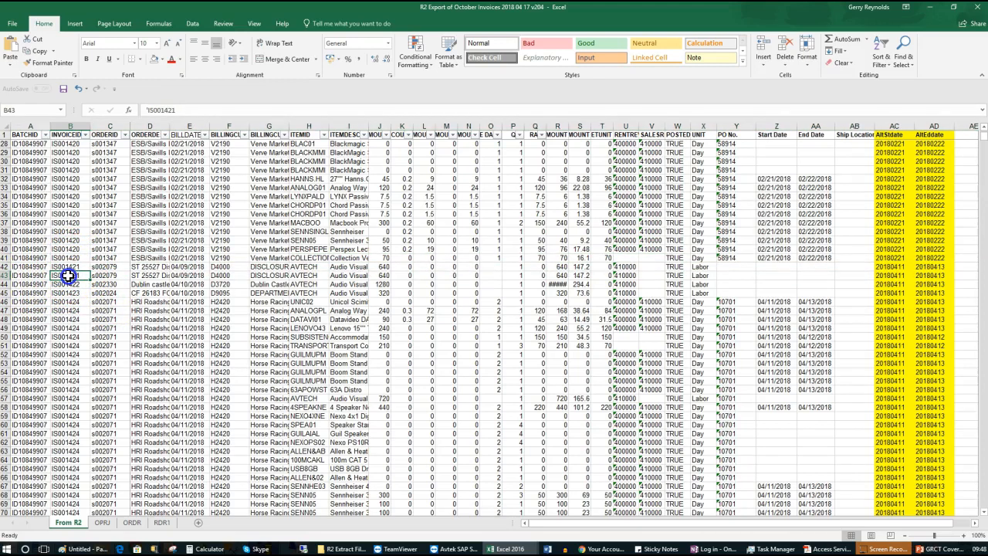
left_click_drag(69, 276, 69, 287)
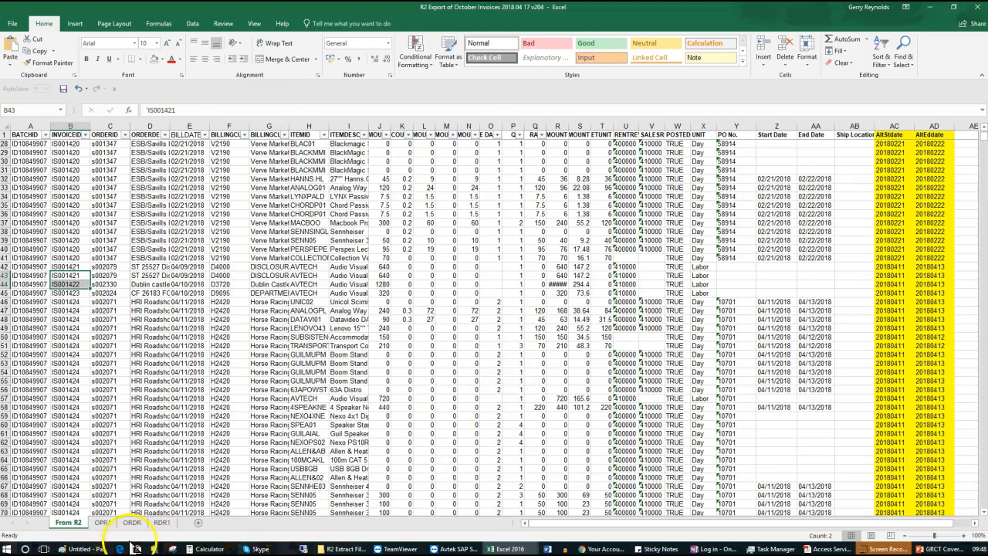
Return to the top of the OPRJ sheet and bring up the File backstage
left_click(101, 523)
scroll(135, 131, "up", 9)
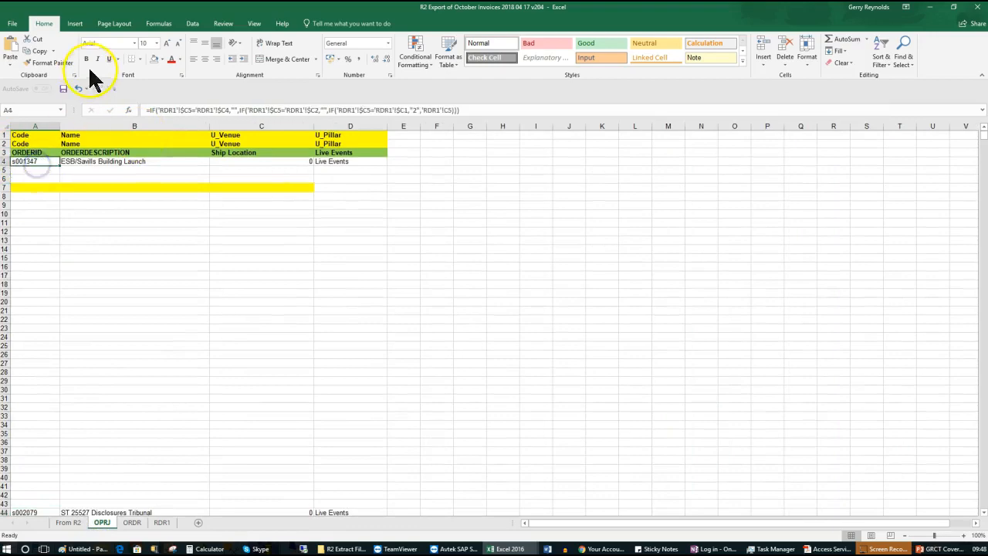
left_click(15, 26)
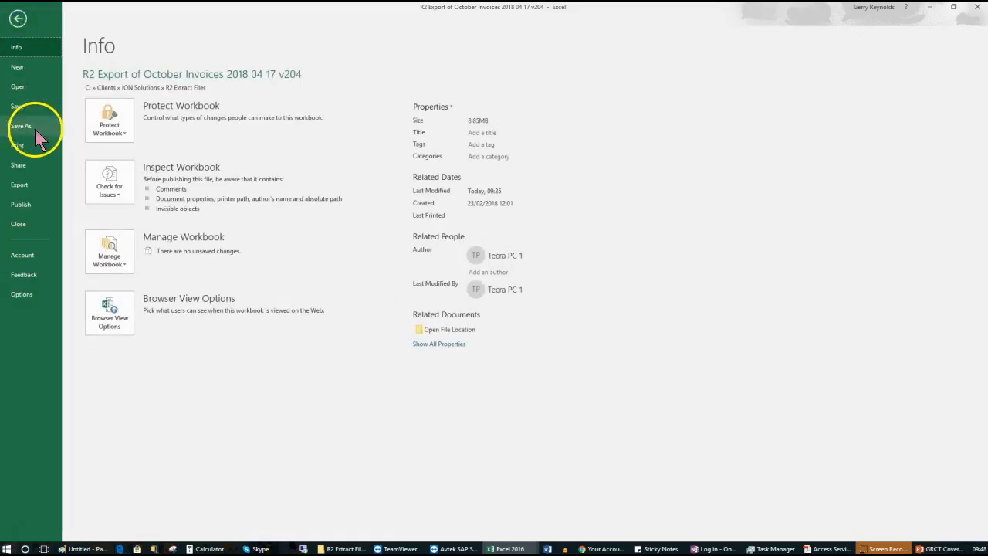
Save the OPRJ sheet as Text (Tab delimited) named 'OPRJ 20180502', accepting active-sheet-only saving
left_click(34, 128)
left_click(346, 102)
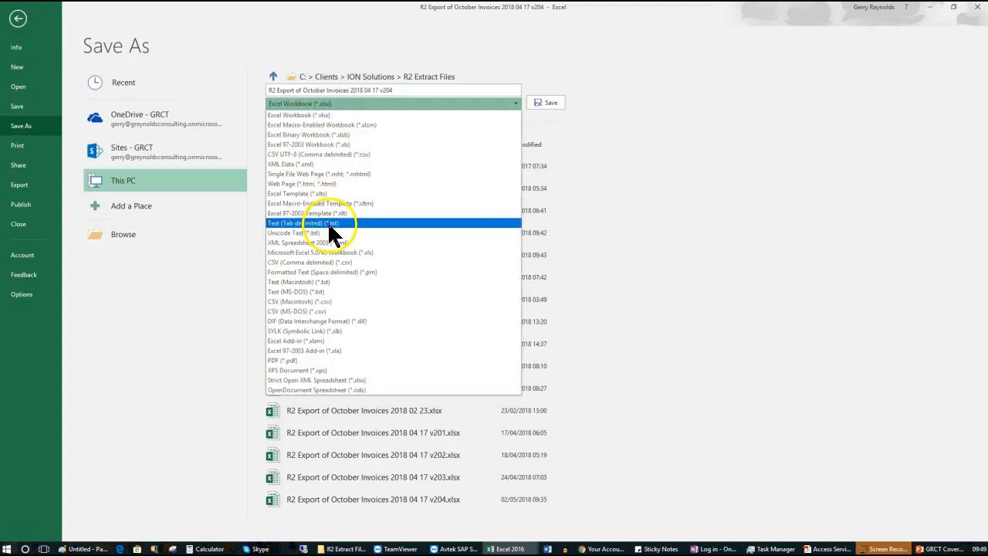
left_click(327, 222)
left_click(409, 89)
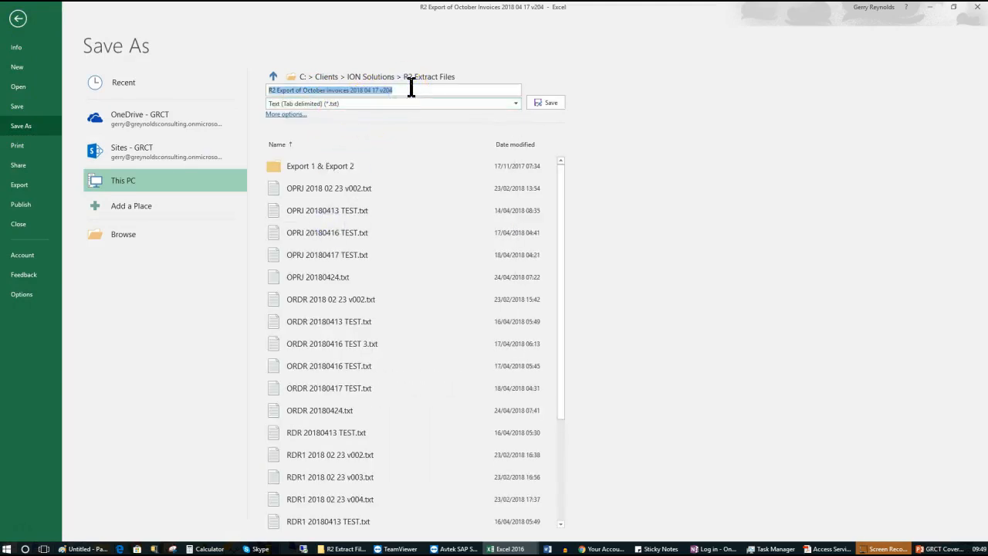
type("OPRJ 20180502")
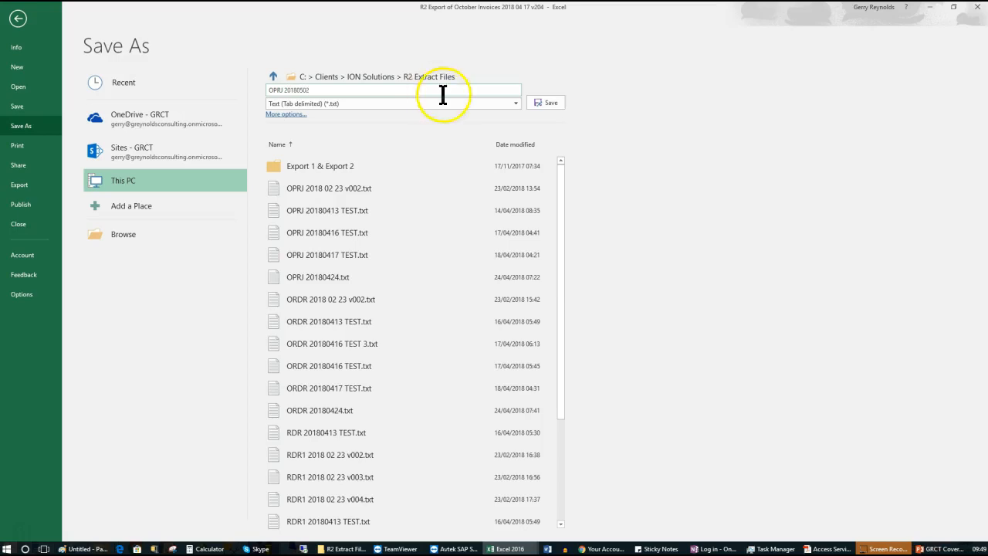
left_click(548, 103)
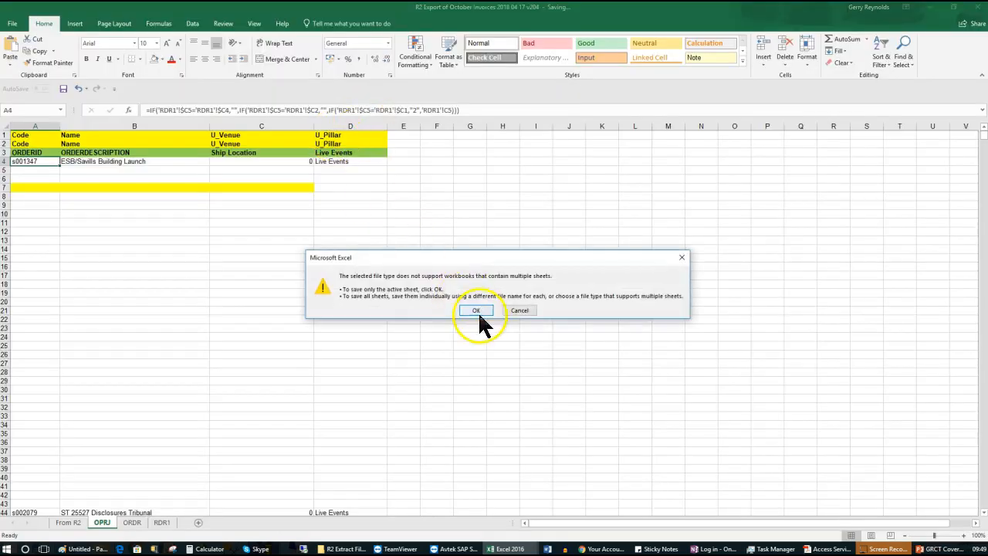
left_click(476, 311)
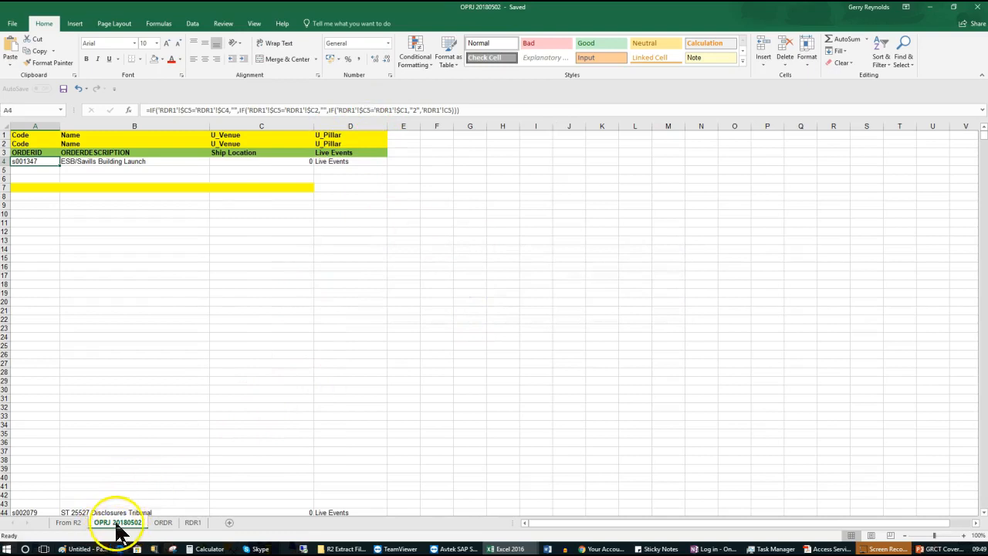
Save the ORDR sheet as tab-delimited text named 'ORDR 20180502'
left_click(161, 523)
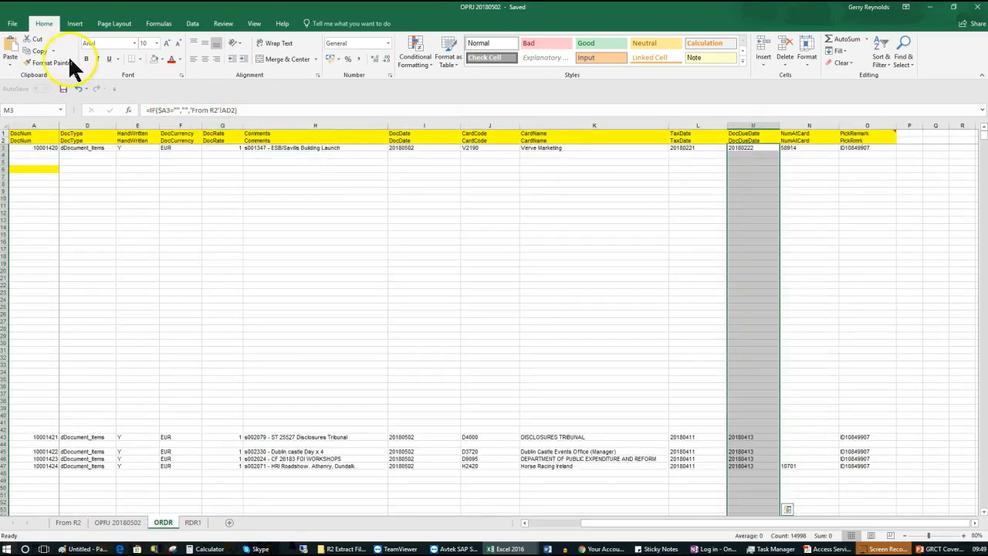
left_click(13, 25)
left_click(31, 130)
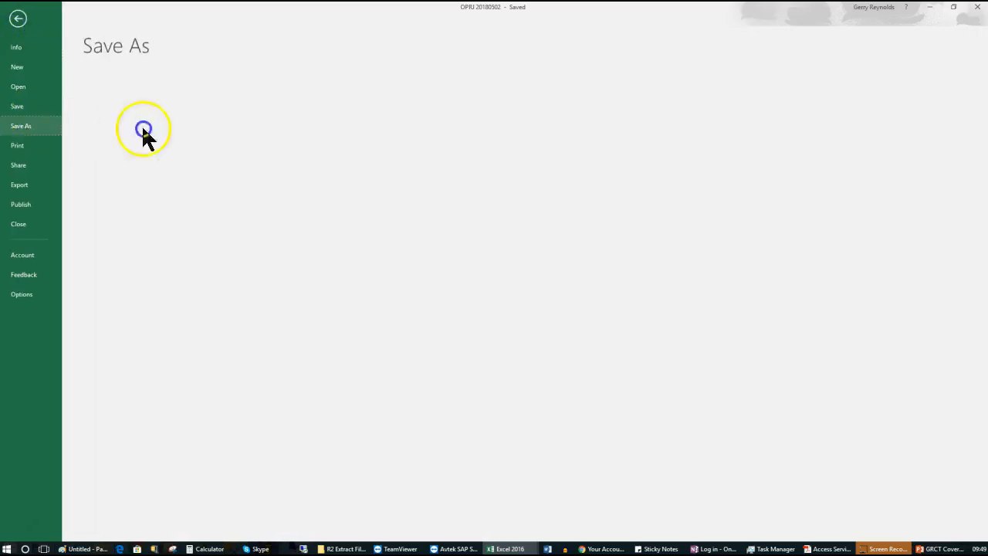
left_click_drag(284, 90, 222, 93)
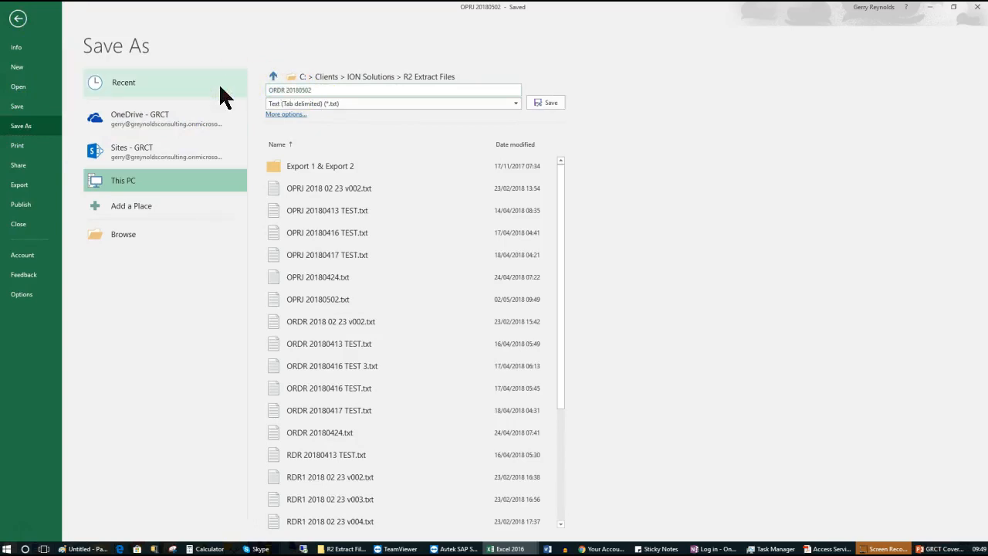
left_click(553, 101)
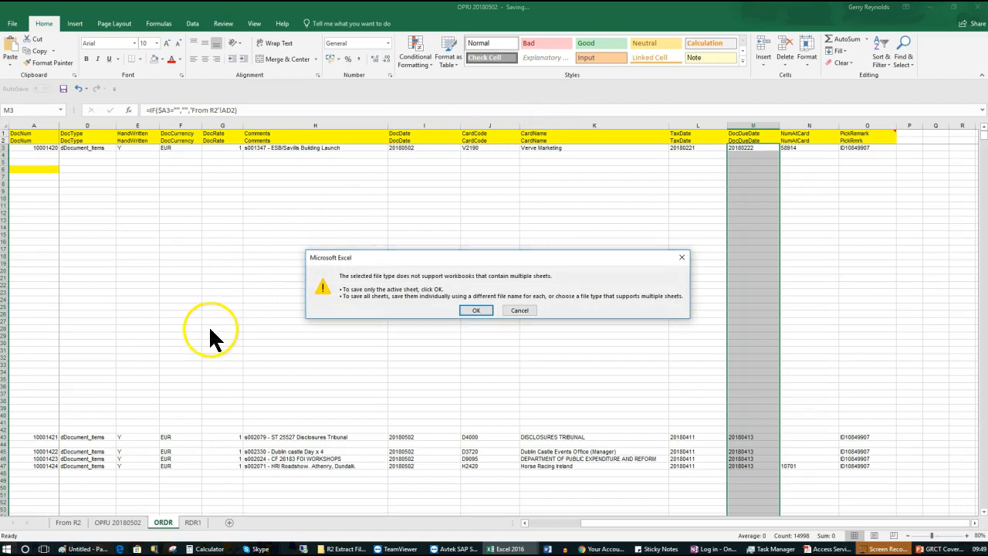
left_click(477, 315)
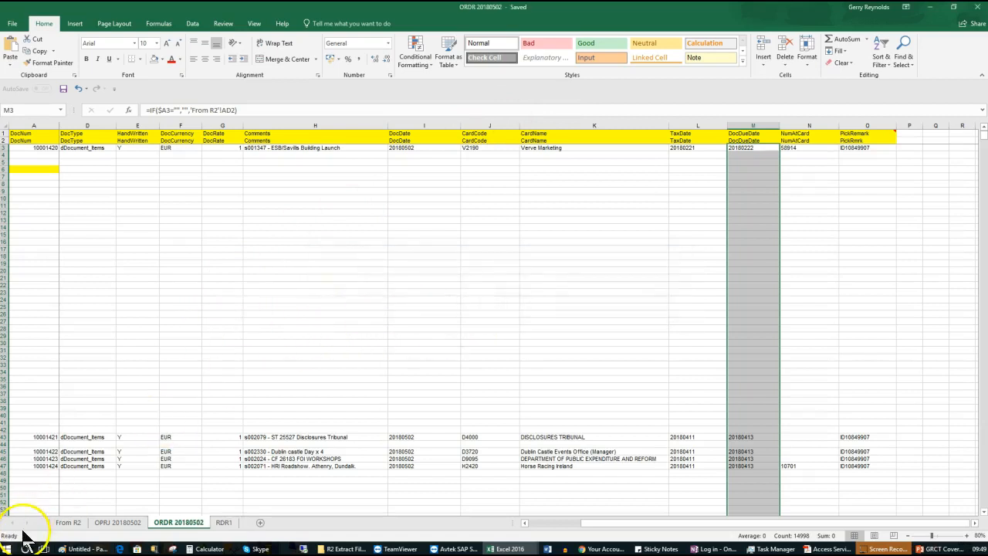
Save the RDR1 sheet as tab-delimited text named 'RDR1 20180502'
left_click(224, 522)
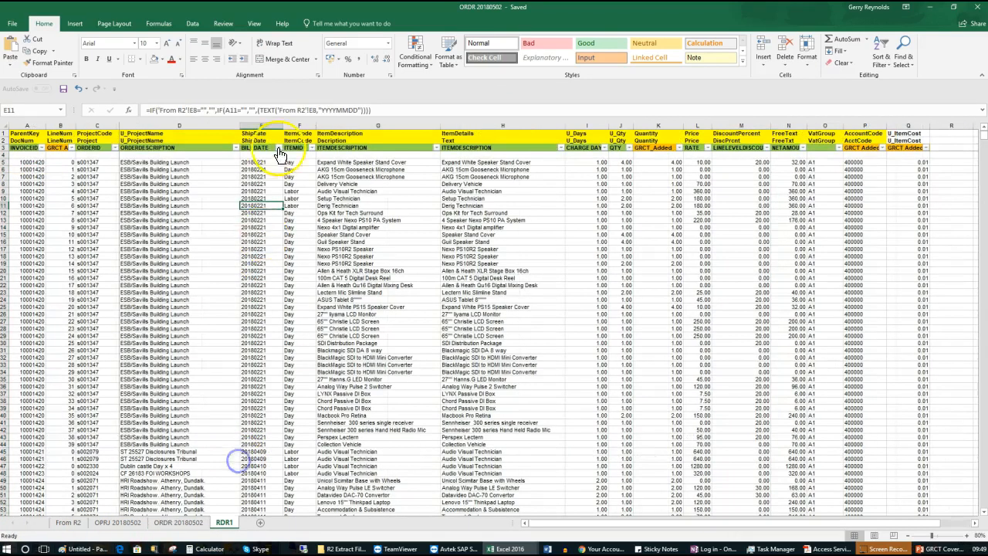
left_click(16, 26)
left_click(23, 126)
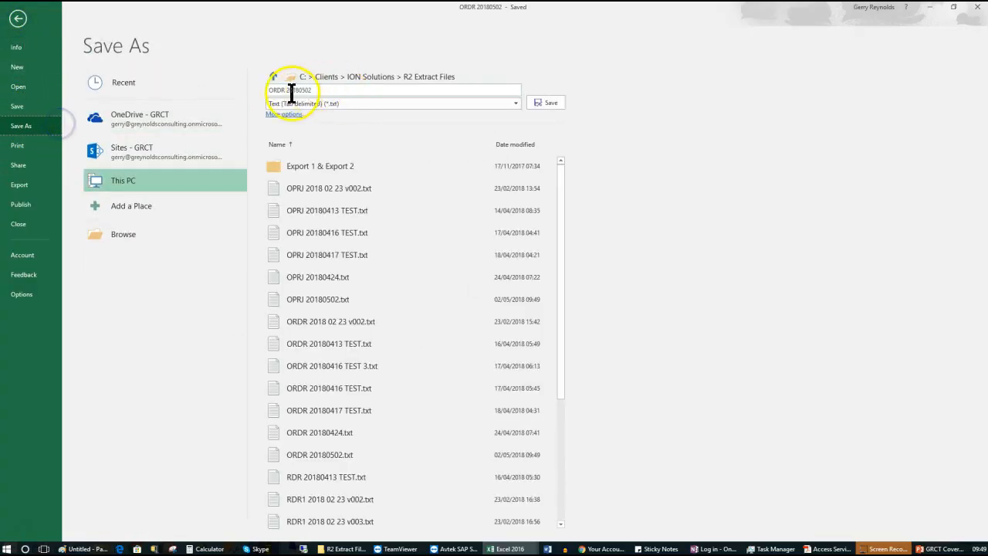
left_click_drag(286, 90, 226, 93)
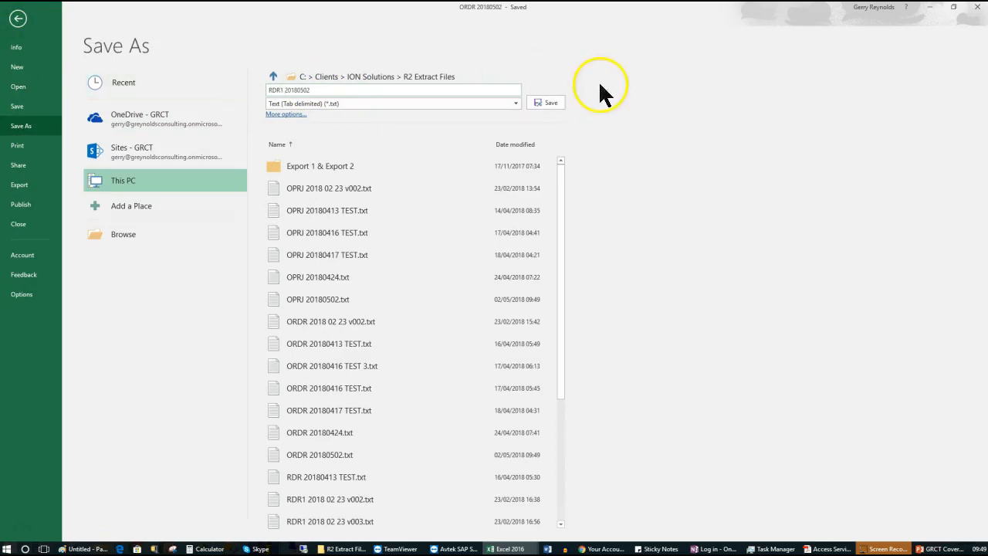
left_click(547, 104)
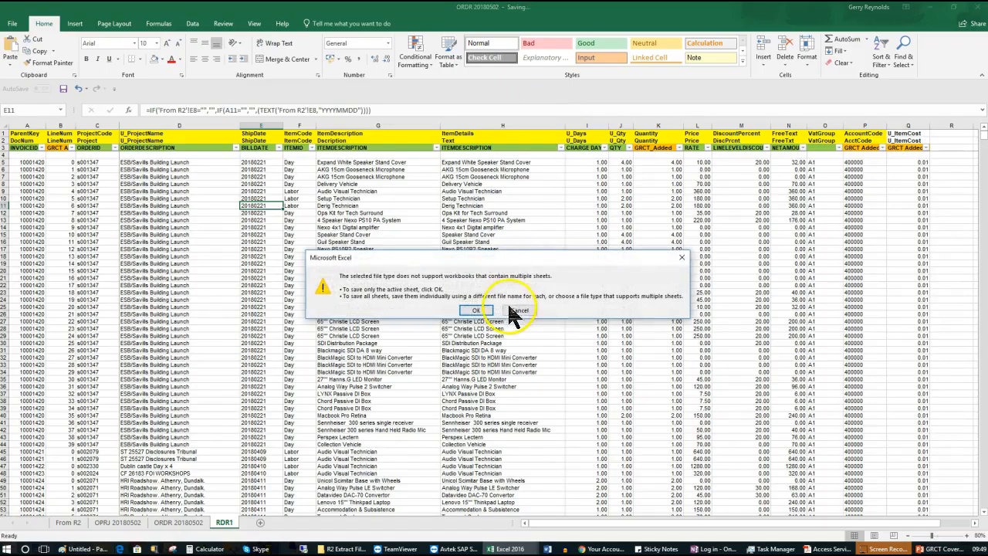